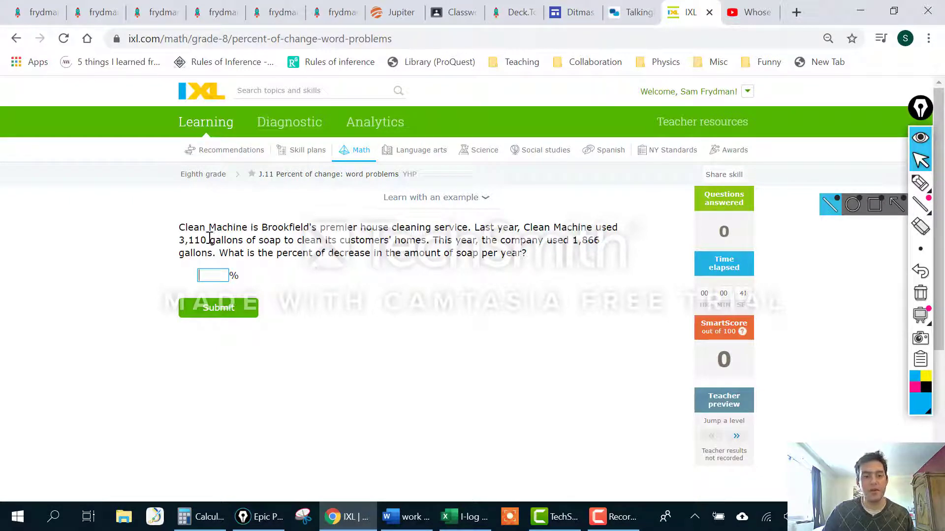
Highlight last year's 3,110 gallons and this year's 1,866 in the soap word problem to identify both amounts
{"action": "left_click", "coordinate": [181, 240]}
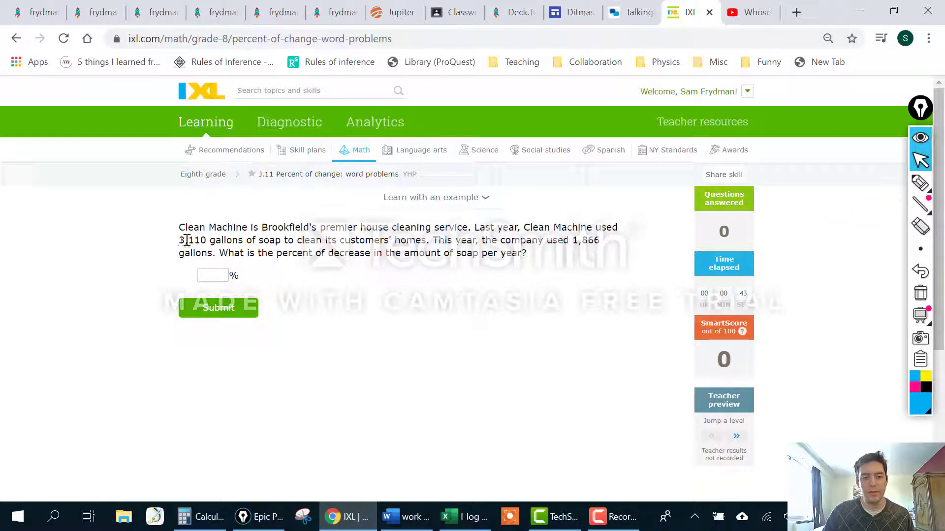
{"action": "left_click_drag", "start_coordinate": [187, 240], "coordinate": [227, 240]}
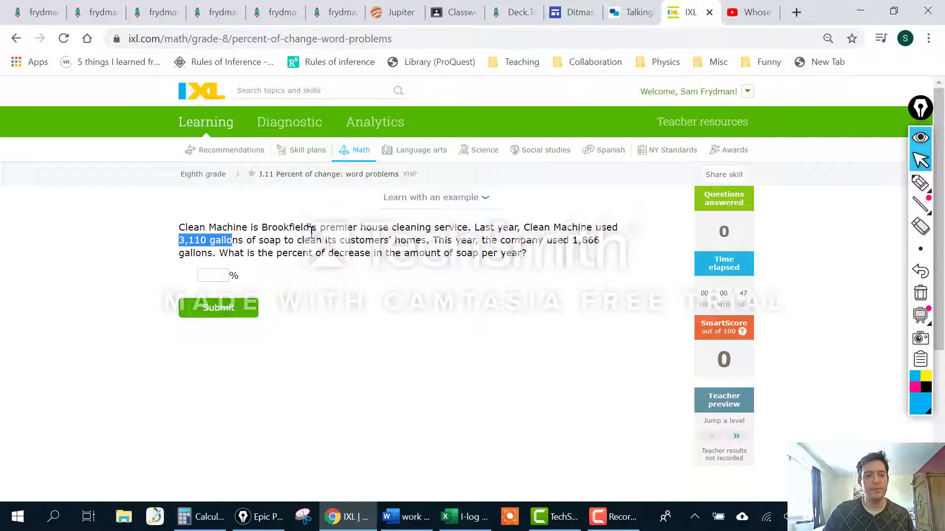
{"action": "left_click_drag", "start_coordinate": [572, 241], "coordinate": [599, 239]}
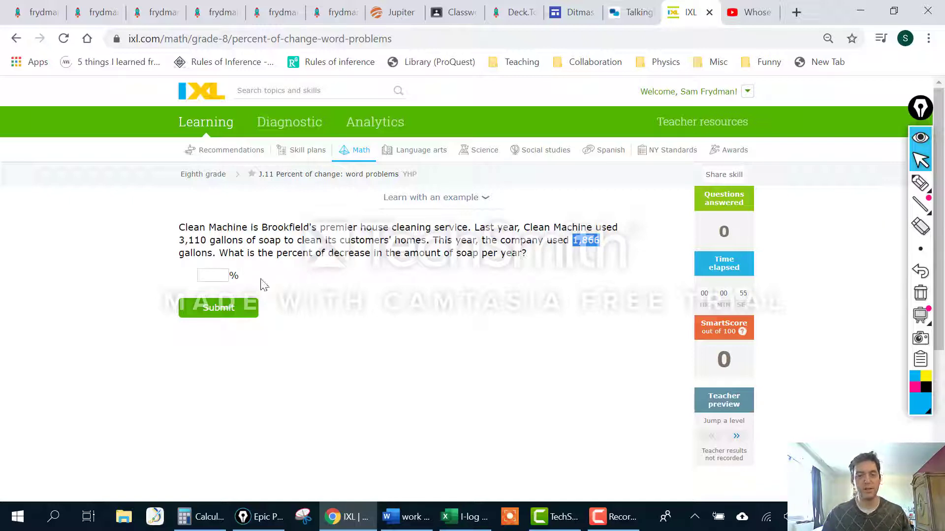
{"action": "left_click", "coordinate": [408, 290]}
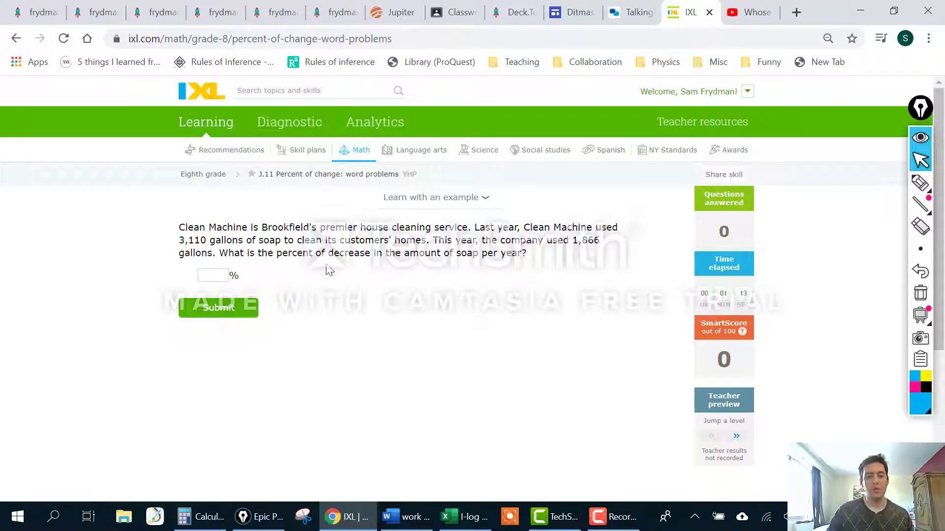
Switch to Calculator, clear it and move its window clear of the word problem text
{"action": "left_click", "coordinate": [211, 517]}
{"action": "left_click", "coordinate": [765, 262]}
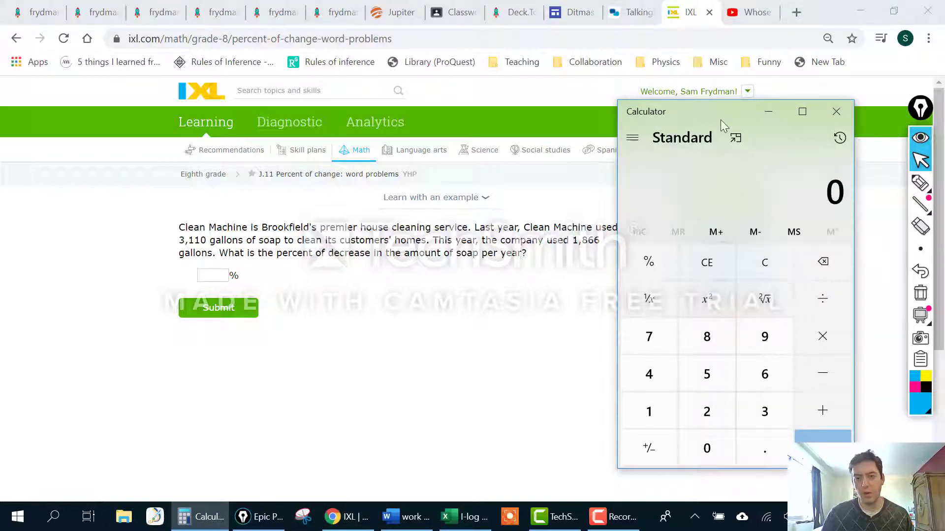
{"action": "left_click_drag", "start_coordinate": [718, 118], "coordinate": [749, 63]}
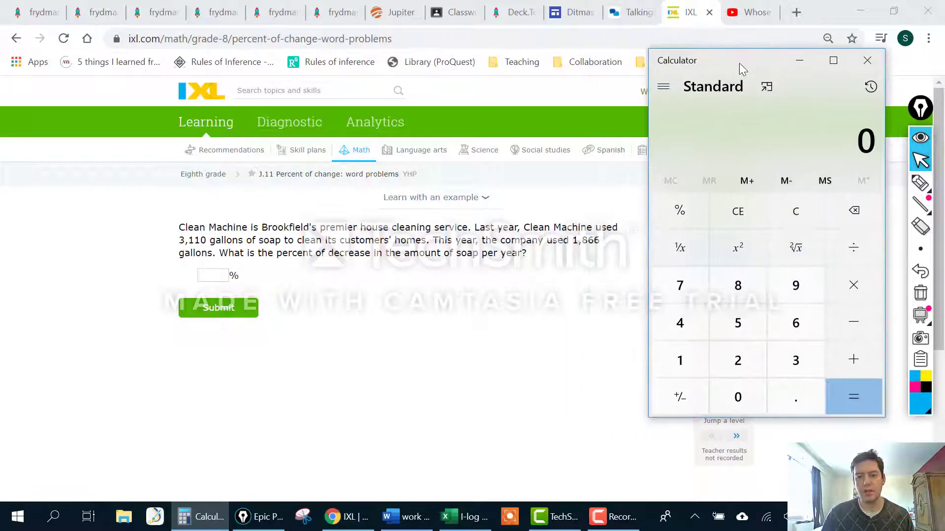
Subtract this year's 1866 gallons from last year's 3110 gallons
{"action": "left_click", "coordinate": [788, 357]}
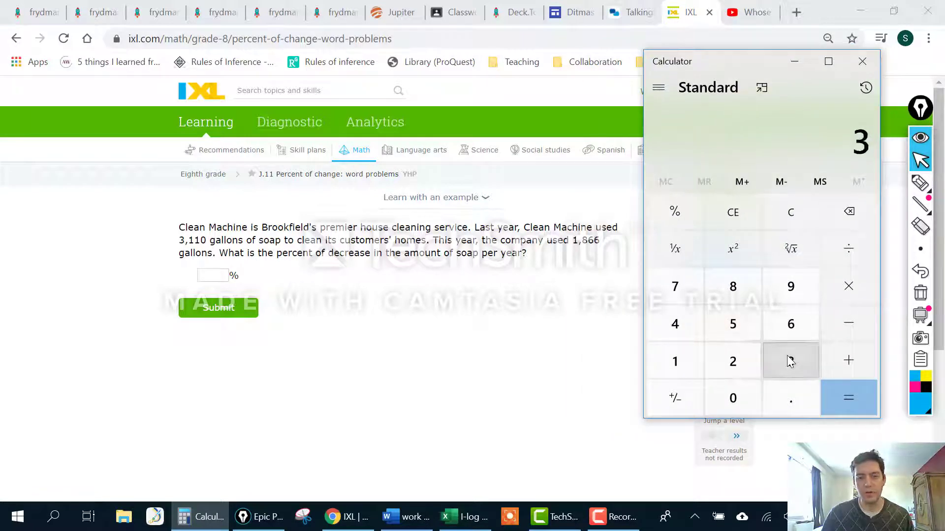
{"action": "double_click", "coordinate": [679, 367]}
{"action": "left_click", "coordinate": [723, 397]}
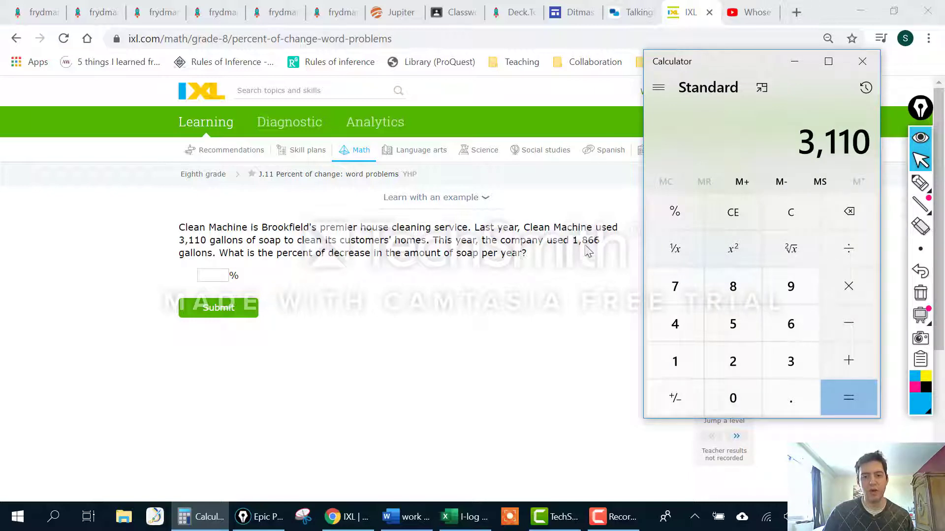
{"action": "left_click", "coordinate": [842, 322]}
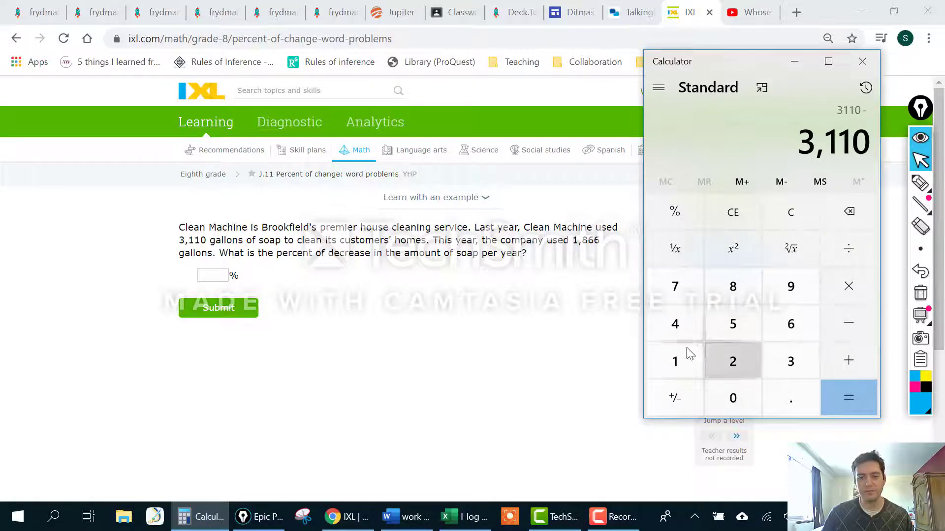
{"action": "left_click", "coordinate": [687, 351]}
{"action": "left_click", "coordinate": [732, 287]}
{"action": "double_click", "coordinate": [790, 322]}
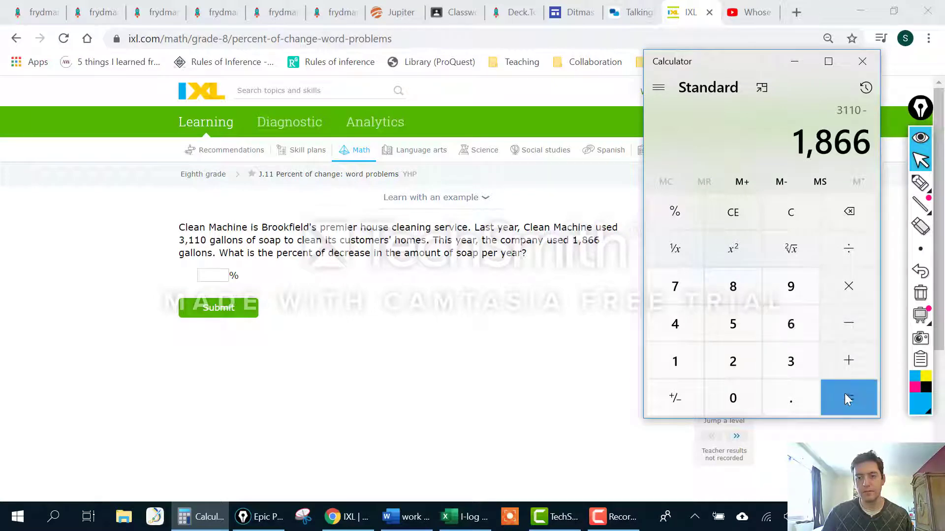
{"action": "left_click", "coordinate": [846, 395]}
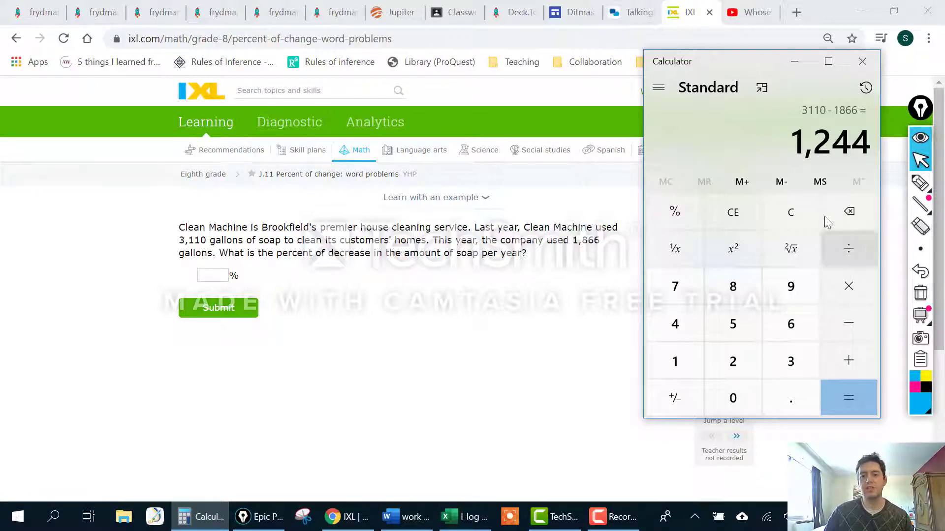
Divide the difference by last year's amount of 3110, correcting any mistyped digit
{"action": "left_click", "coordinate": [848, 245]}
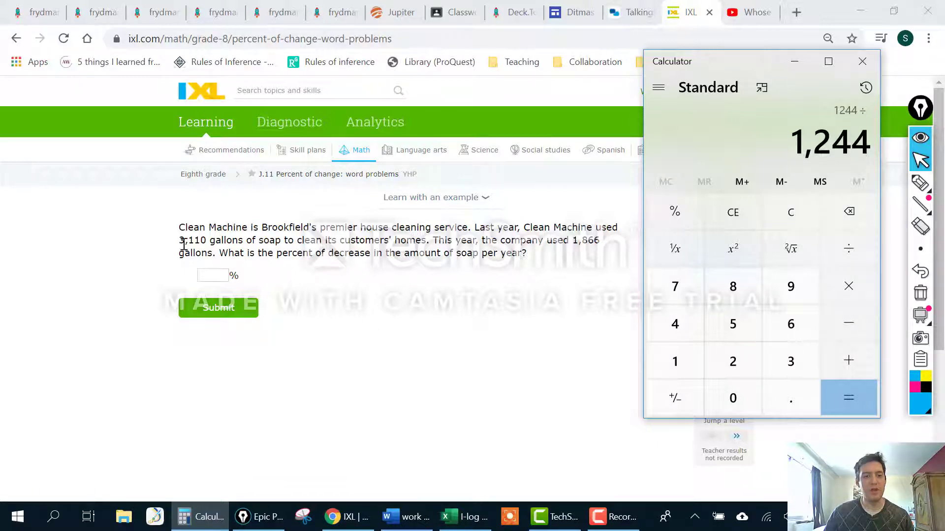
{"action": "left_click", "coordinate": [795, 363]}
{"action": "left_click", "coordinate": [795, 362]}
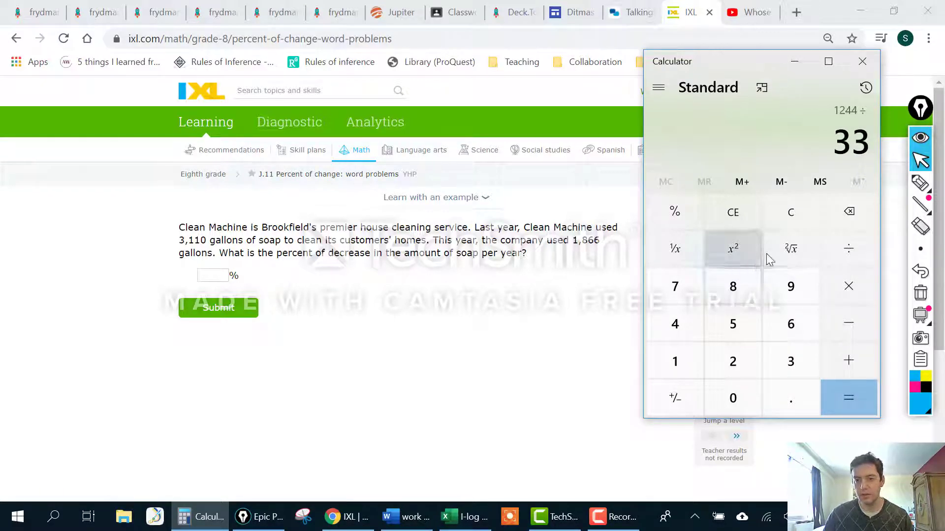
{"action": "left_click", "coordinate": [837, 215]}
{"action": "left_click", "coordinate": [695, 351]}
{"action": "left_click", "coordinate": [696, 351]}
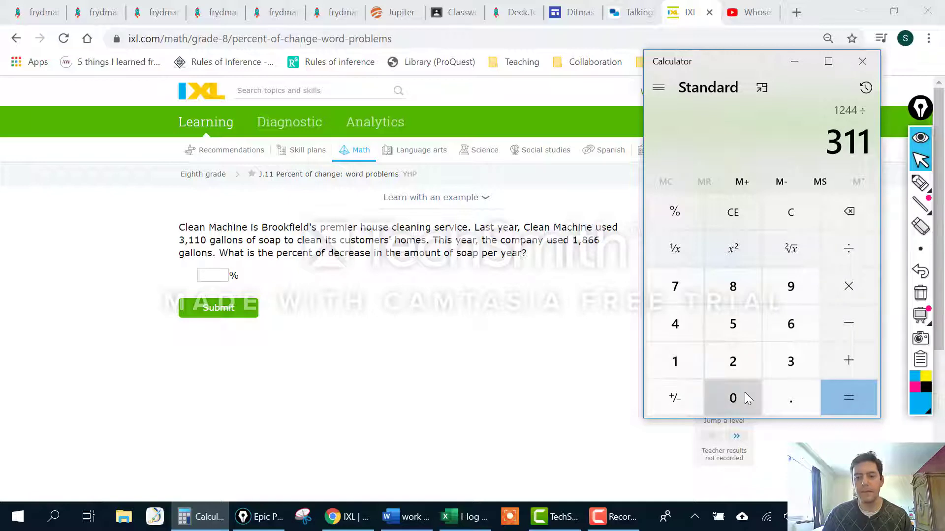
{"action": "left_click", "coordinate": [745, 396]}
{"action": "left_click", "coordinate": [856, 397]}
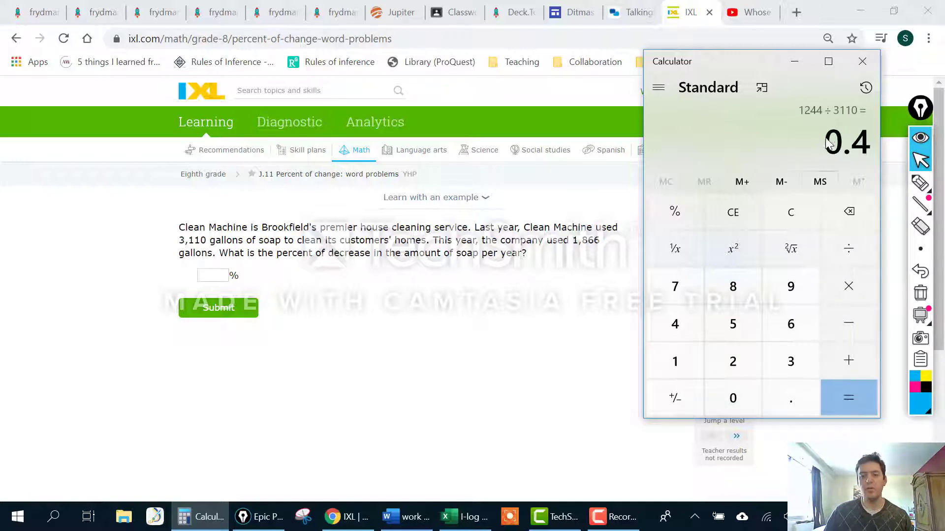
Return to the IXL problem and enter 40 as the percent of decrease
{"action": "left_click", "coordinate": [213, 276]}
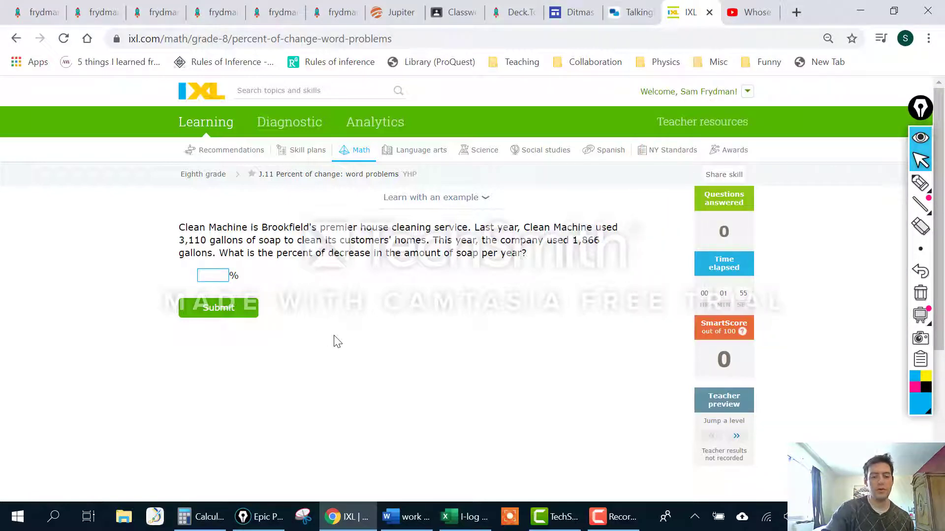
{"action": "type", "text": "40"}
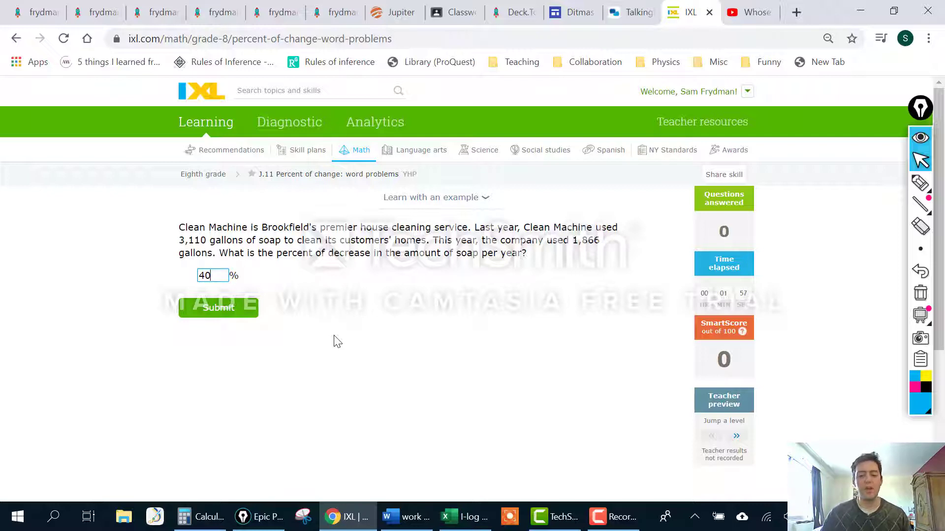
{"action": "key", "text": "Left"}
{"action": "key", "text": "Left"}
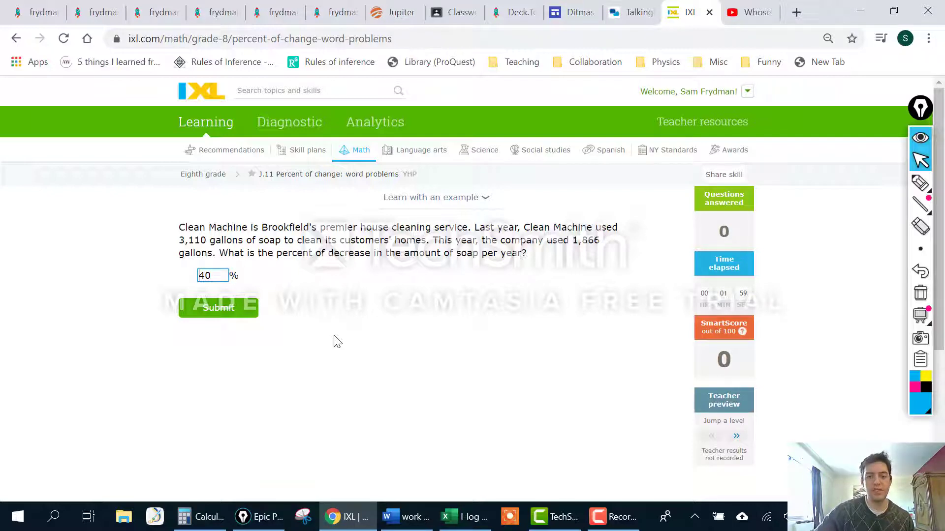
{"action": "type", "text": "-"}
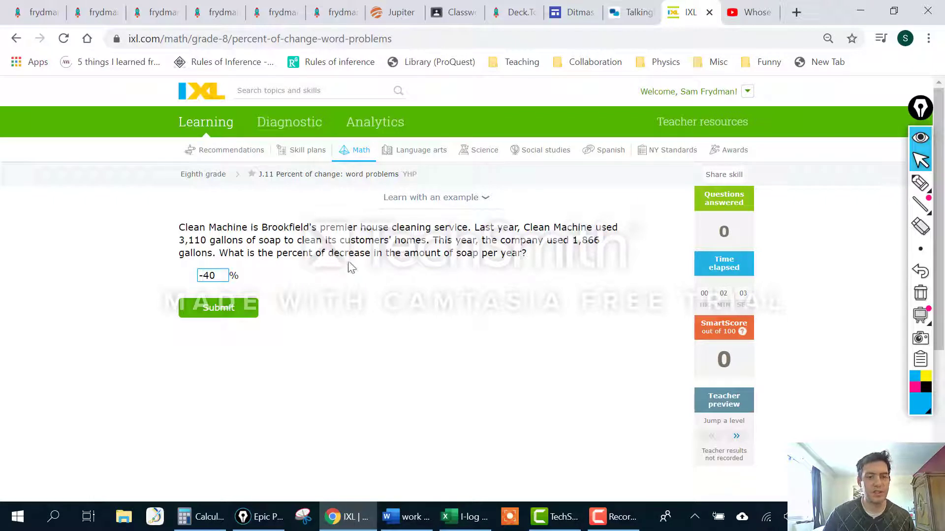
{"action": "left_click_drag", "start_coordinate": [328, 254], "coordinate": [371, 255]}
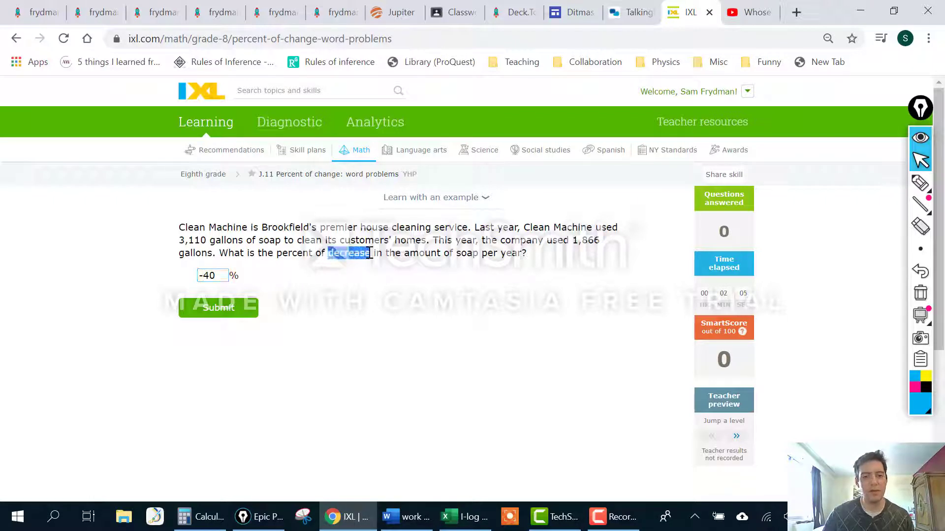
{"action": "left_click", "coordinate": [206, 275]}
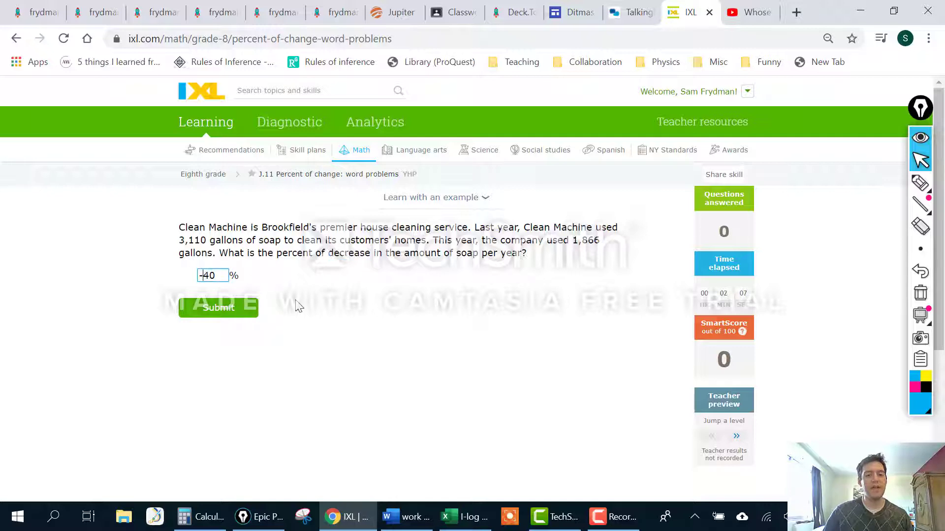
{"action": "key", "text": "BackSpace"}
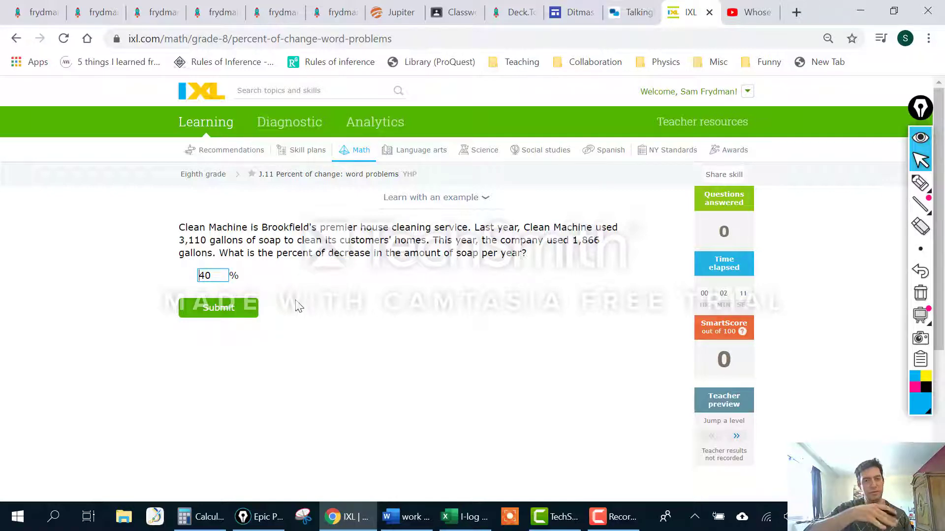
Submit the percent of decrease answer for the soap problem
{"action": "left_click", "coordinate": [244, 308]}
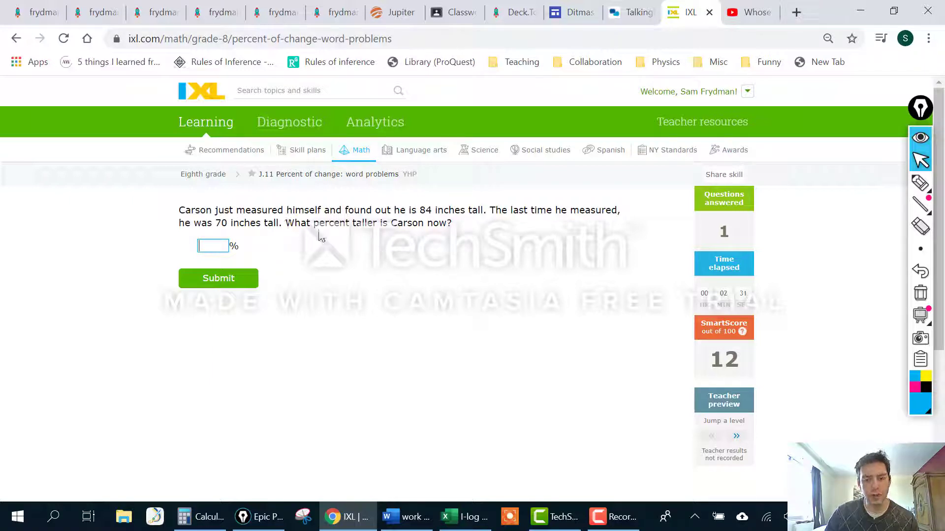
Highlight the earlier height of 70 inches and the current height of 84 inches in the new word problem
{"action": "left_click_drag", "start_coordinate": [214, 223], "coordinate": [228, 223]}
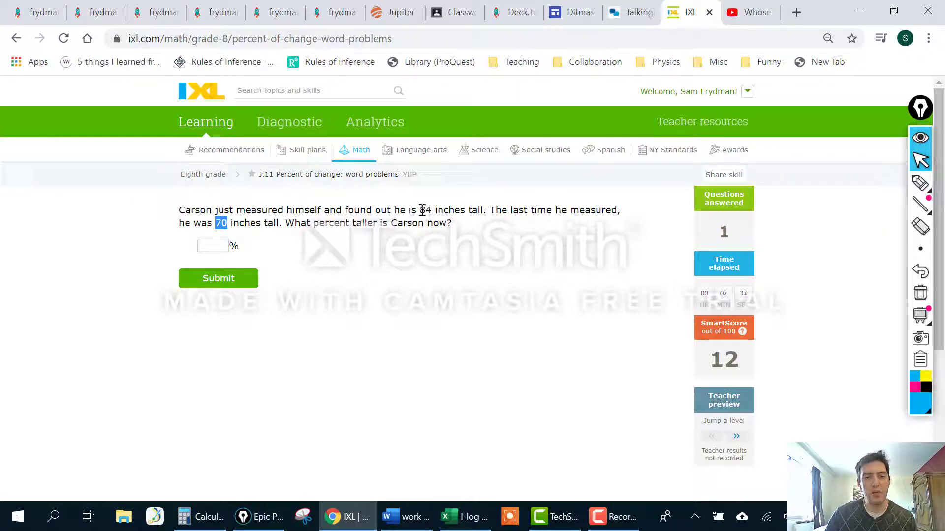
{"action": "left_click_drag", "start_coordinate": [422, 211], "coordinate": [432, 210]}
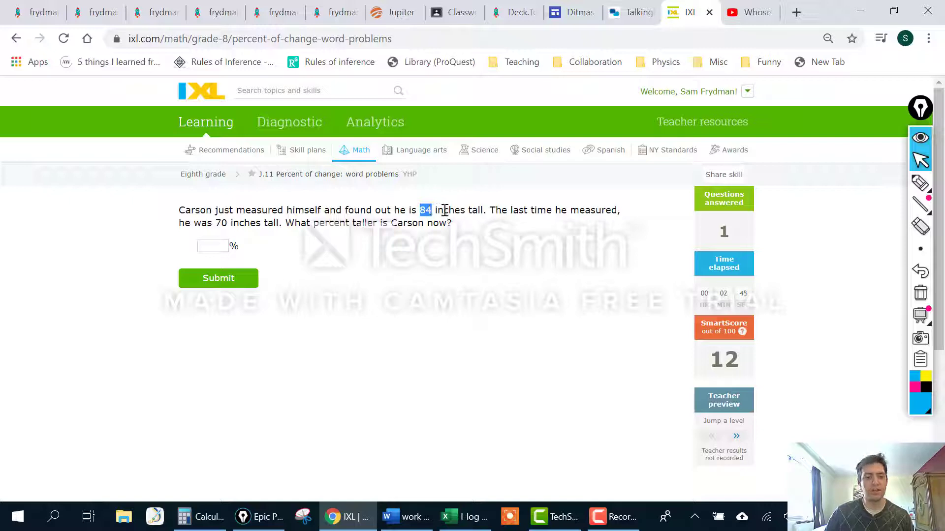
{"action": "left_click", "coordinate": [356, 394]}
Switch to Calculator, clear the previous result and subtract the earlier height of 70 from 84
{"action": "left_click", "coordinate": [202, 516]}
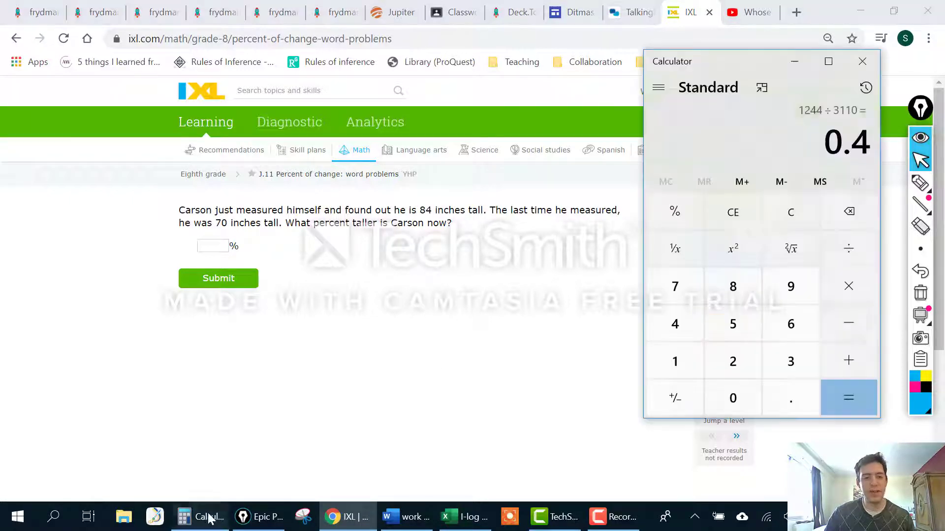
{"action": "left_click", "coordinate": [790, 220]}
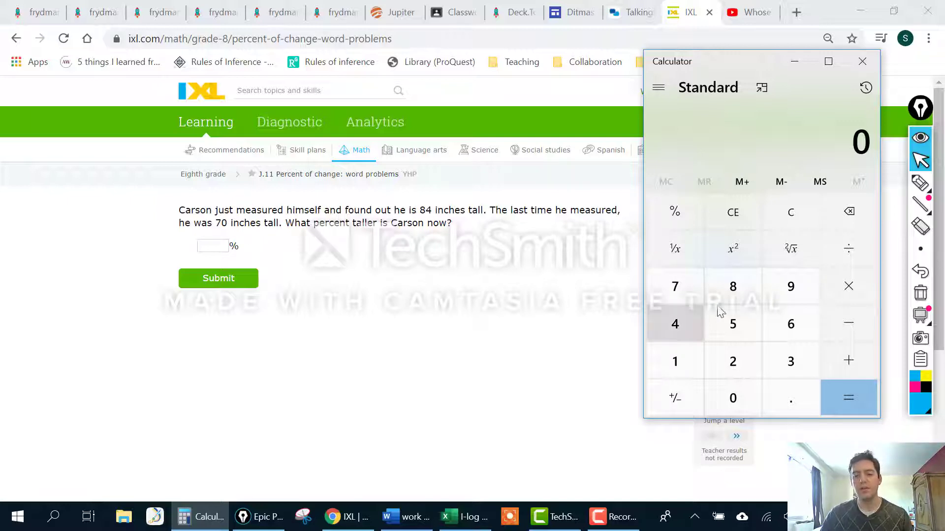
{"action": "left_click", "coordinate": [729, 290]}
{"action": "left_click", "coordinate": [676, 321]}
{"action": "left_click", "coordinate": [849, 323]}
{"action": "left_click", "coordinate": [675, 286]}
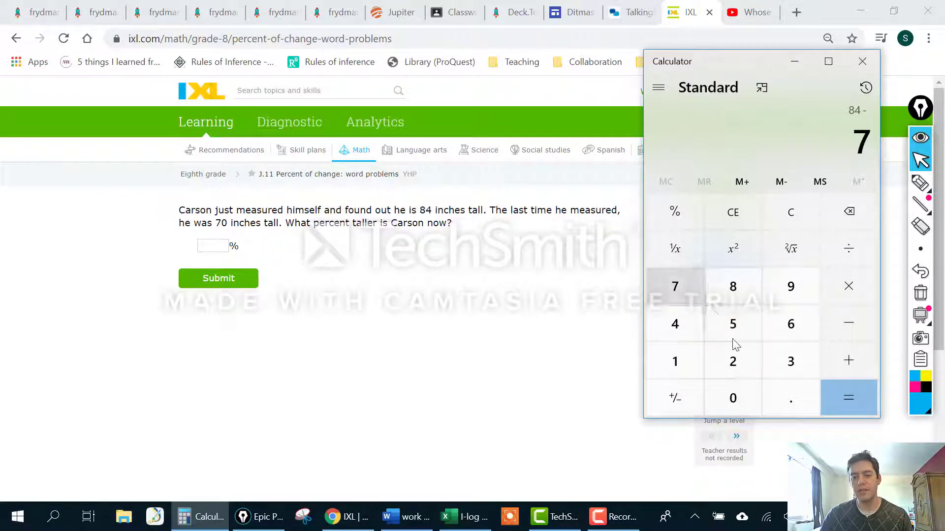
{"action": "left_click", "coordinate": [733, 397]}
{"action": "left_click", "coordinate": [823, 409]}
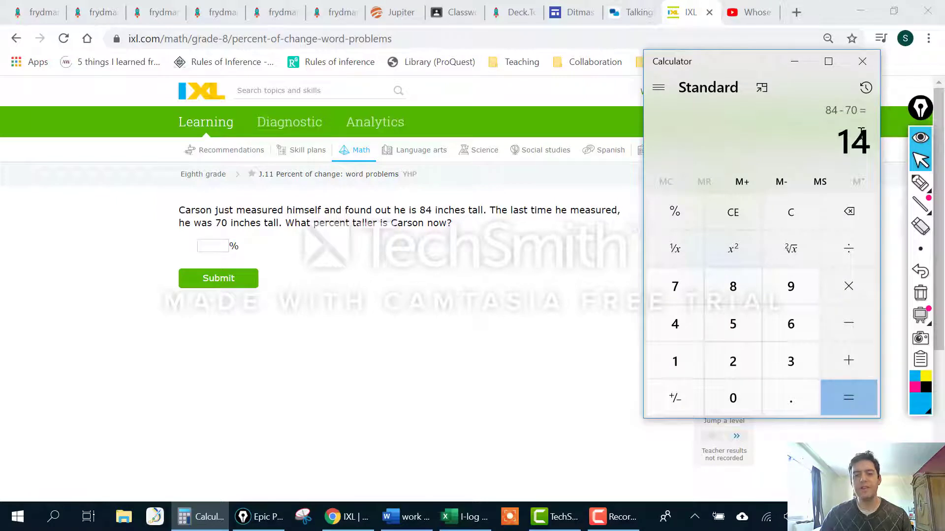
Start dividing the height difference in Calculator, and highlight the heights 84 and 70 in the IXL word problem
{"action": "left_click", "coordinate": [846, 248]}
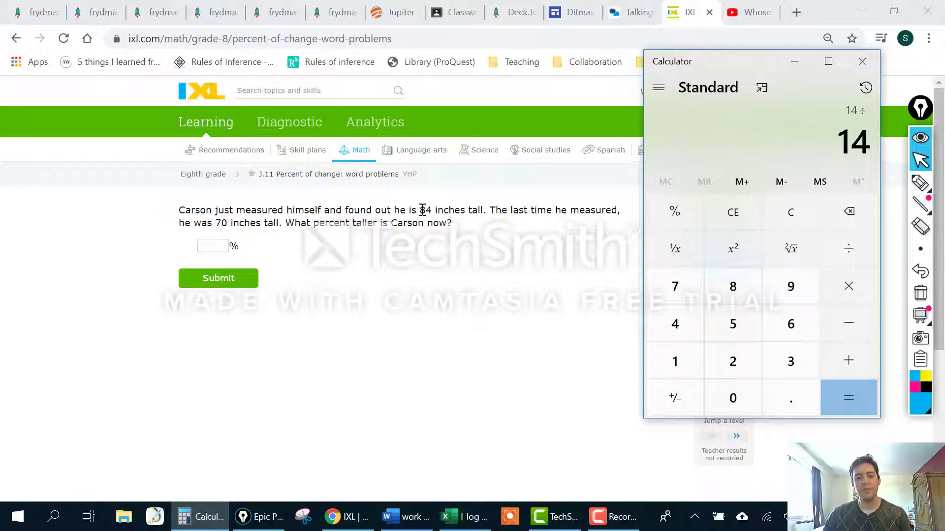
{"action": "left_click_drag", "start_coordinate": [422, 210], "coordinate": [435, 210]}
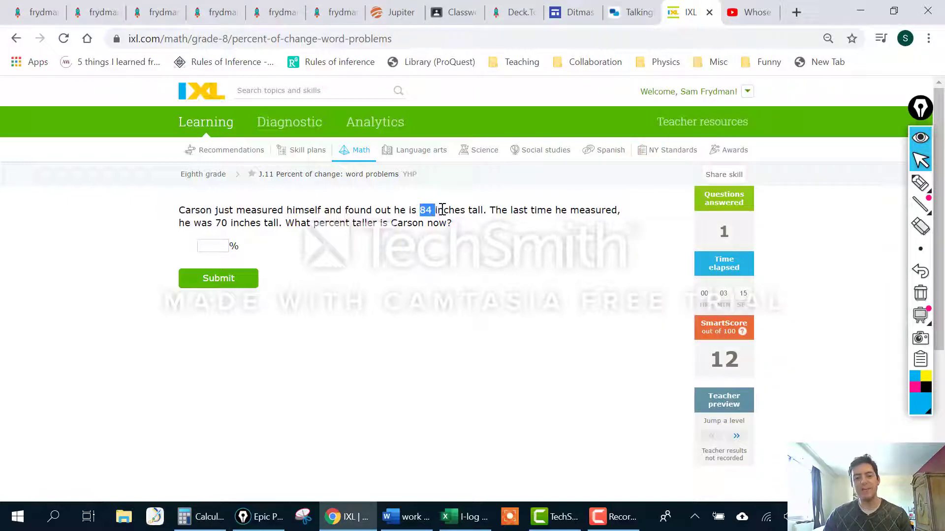
{"action": "left_click_drag", "start_coordinate": [218, 225], "coordinate": [231, 225]}
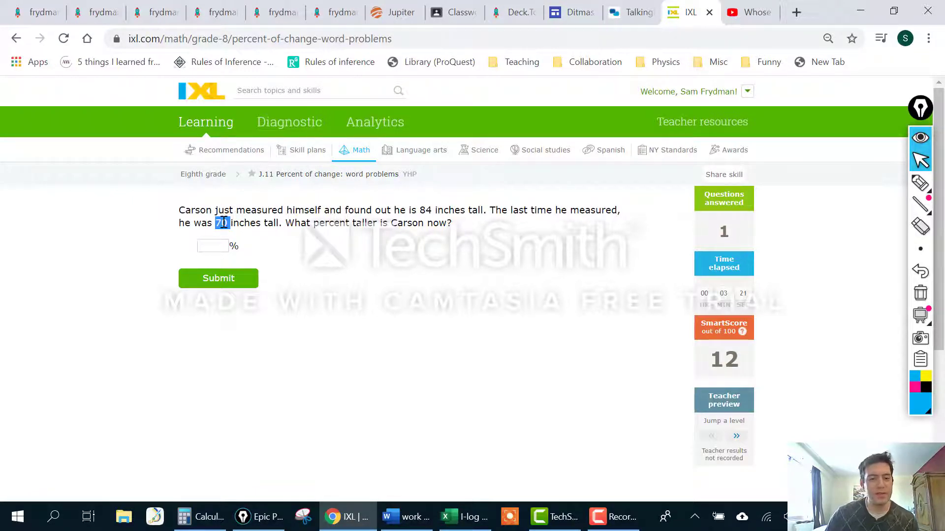
{"action": "left_click", "coordinate": [294, 224]}
{"action": "left_click_drag", "start_coordinate": [421, 210], "coordinate": [431, 209]}
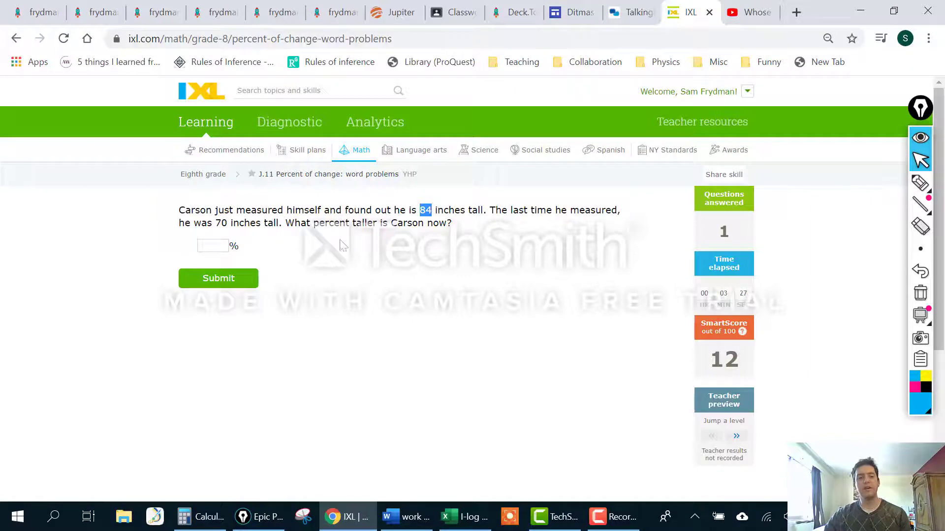
{"action": "left_click_drag", "start_coordinate": [217, 224], "coordinate": [229, 223]}
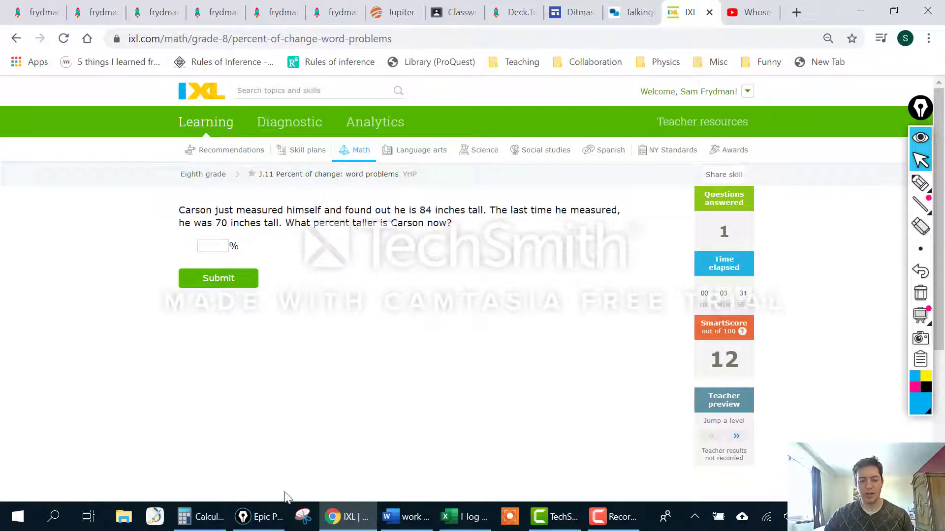
Return to Calculator and complete the division of 14 by the earlier height of 70
{"action": "left_click", "coordinate": [199, 516]}
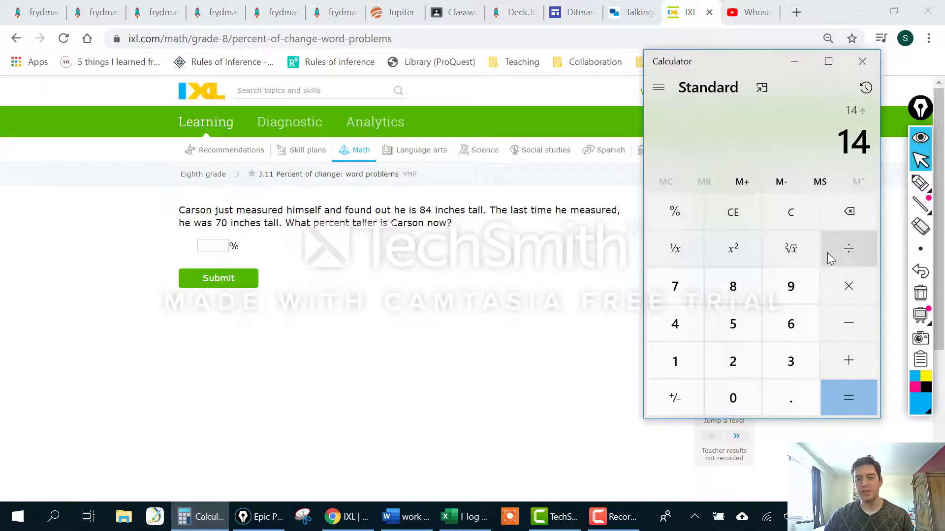
{"action": "left_click", "coordinate": [684, 301]}
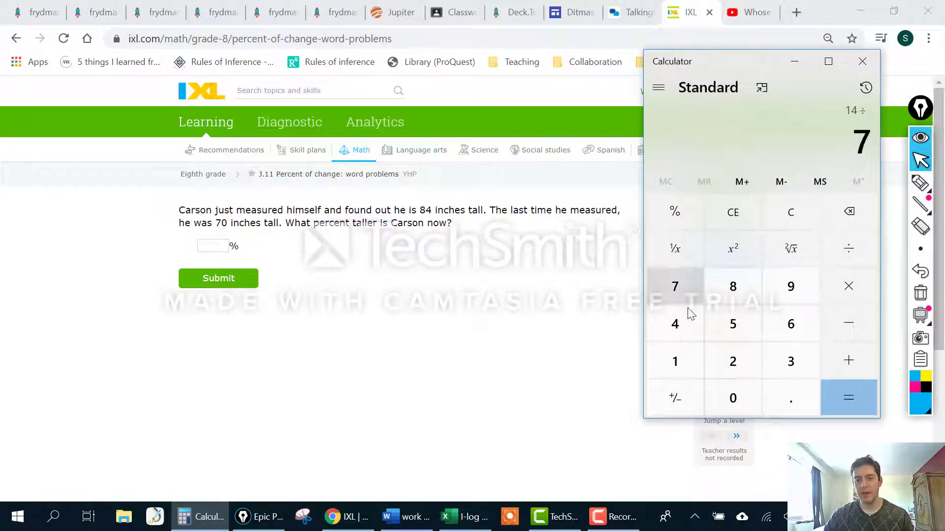
{"action": "left_click", "coordinate": [731, 393]}
{"action": "left_click", "coordinate": [843, 402]}
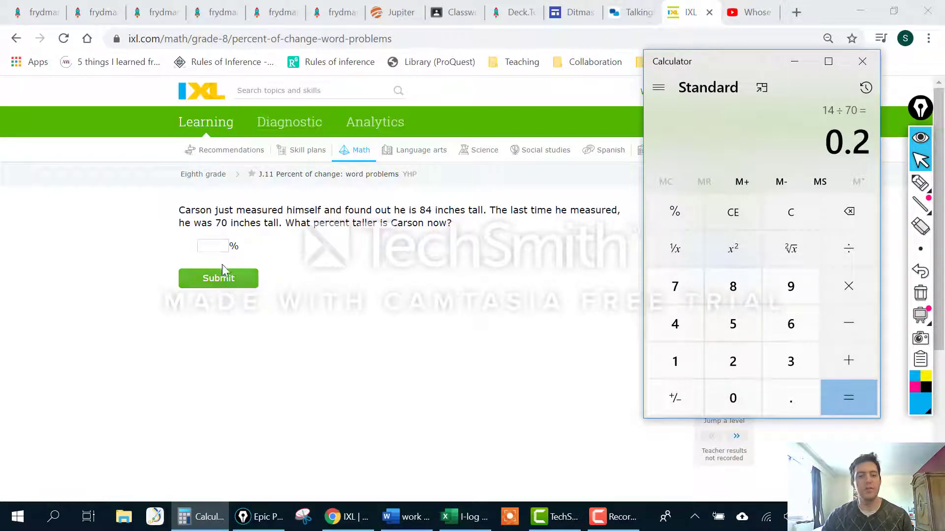
Enter 20 as the percent taller in the IXL height problem and submit the answer
{"action": "left_click", "coordinate": [214, 246]}
{"action": "type", "text": "20"}
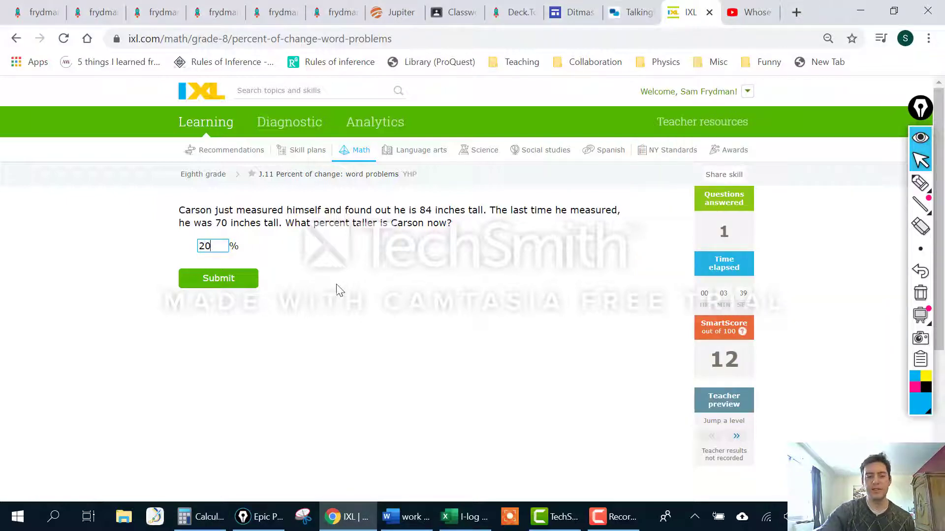
{"action": "left_click", "coordinate": [240, 284]}
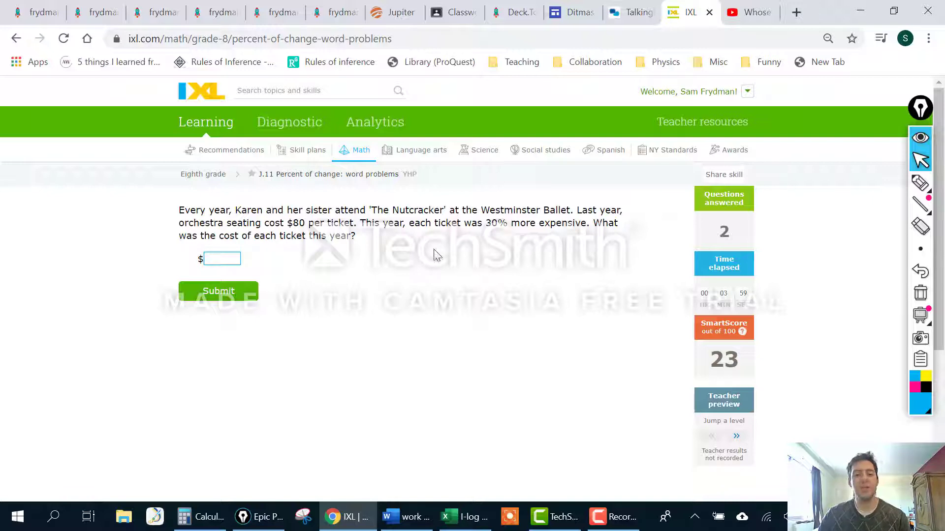
Highlight the 30% increase and last year's $80 ticket price in the new word problem
{"action": "left_click_drag", "start_coordinate": [487, 222], "coordinate": [508, 224]}
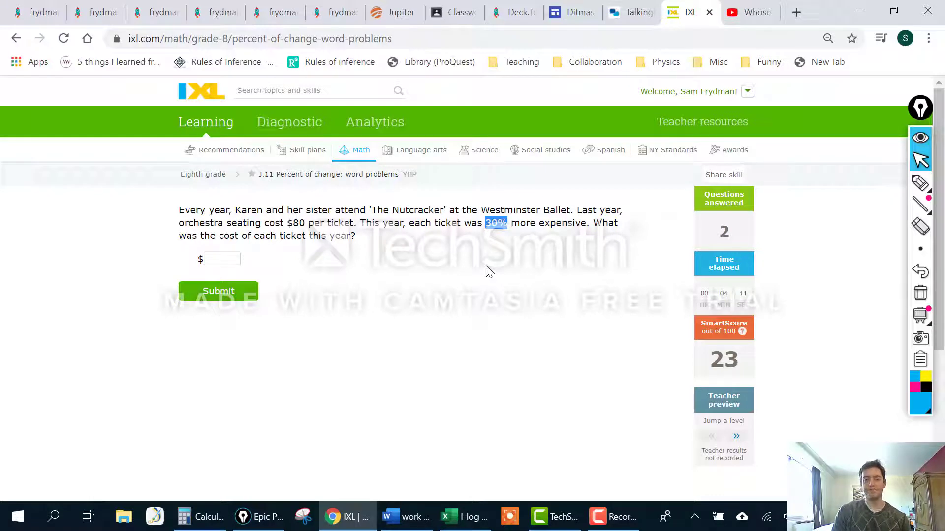
{"action": "left_click", "coordinate": [494, 258]}
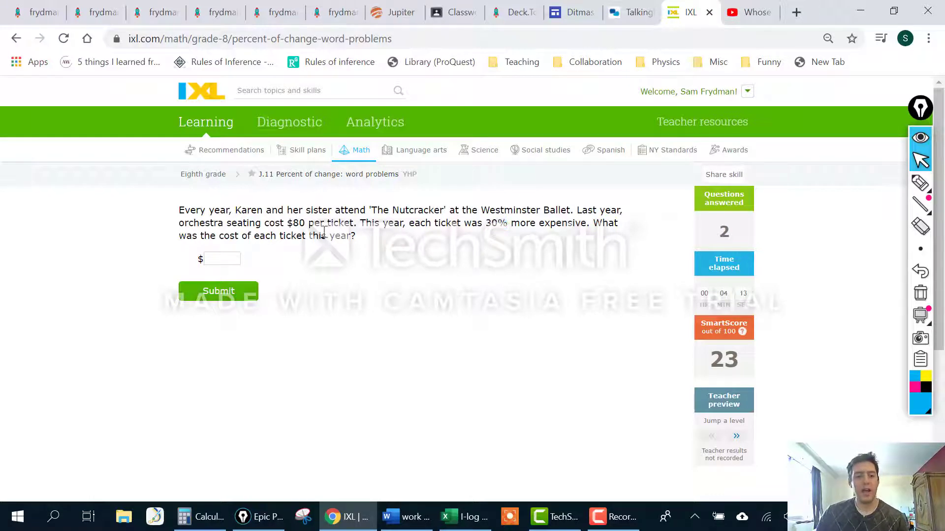
{"action": "left_click_drag", "start_coordinate": [287, 228], "coordinate": [306, 228]}
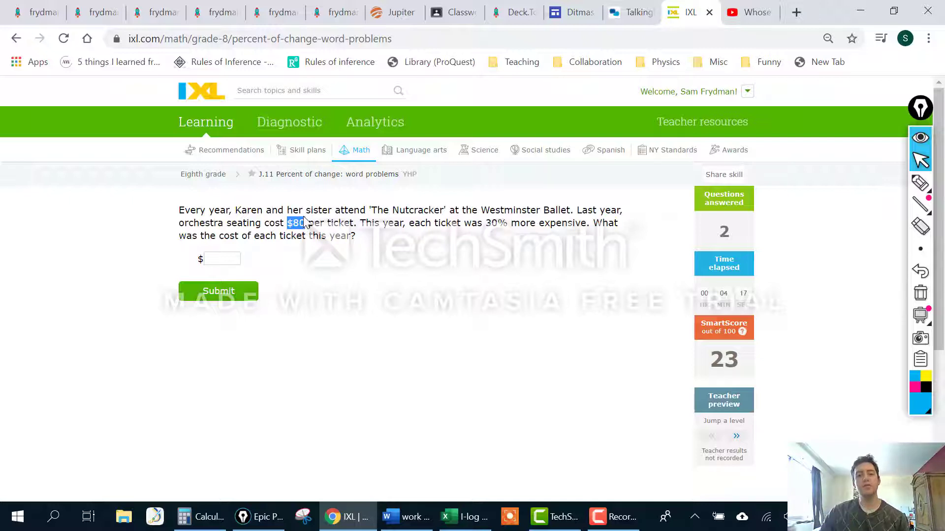
Switch to Calculator and multiply the $80 ticket price by 0.3
{"action": "left_click", "coordinate": [201, 517]}
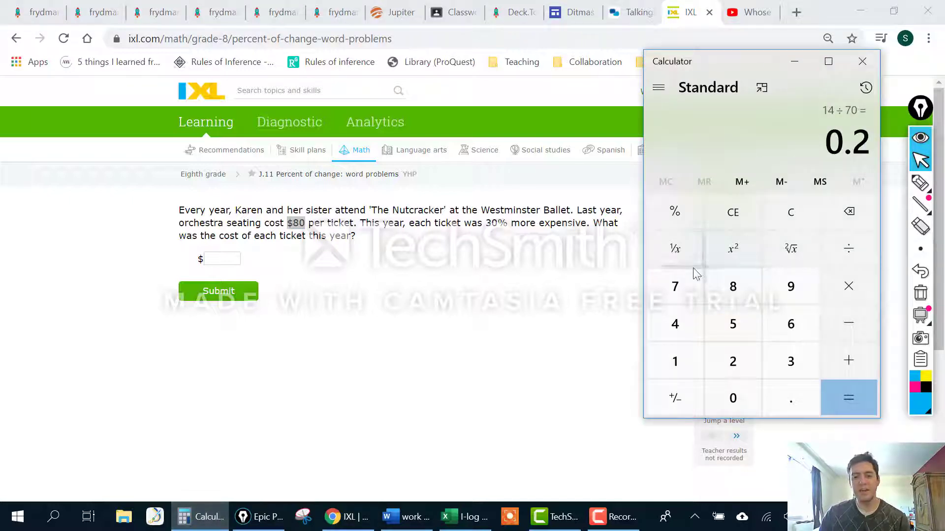
{"action": "left_click", "coordinate": [733, 286]}
{"action": "left_click", "coordinate": [733, 400]}
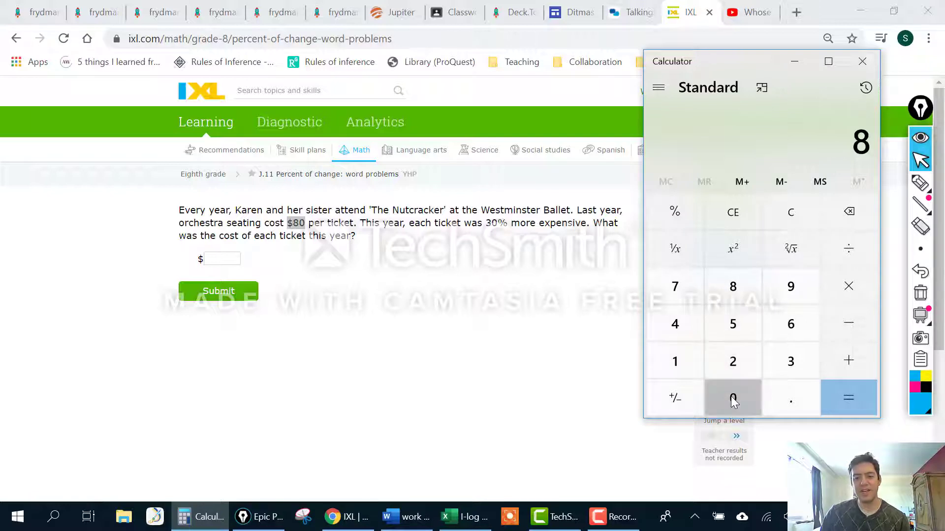
{"action": "left_click", "coordinate": [848, 287]}
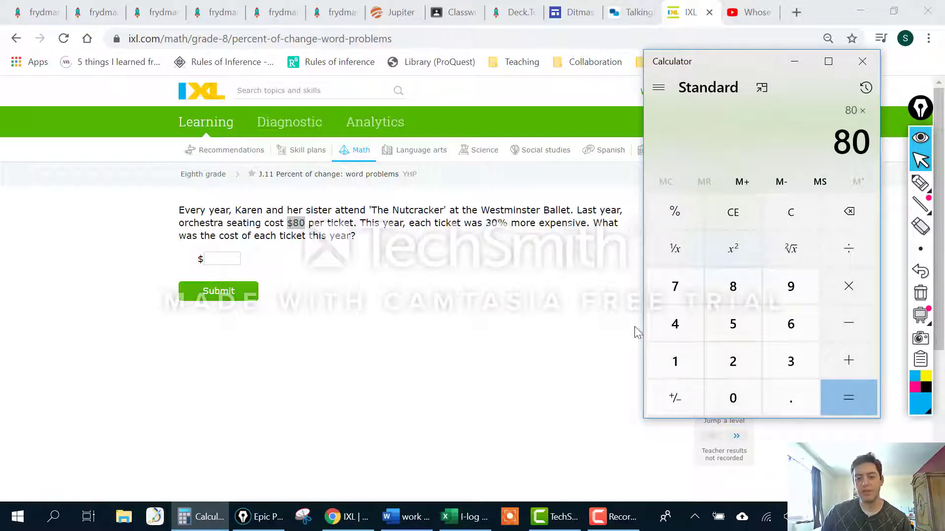
{"action": "left_click", "coordinate": [748, 398]}
{"action": "left_click", "coordinate": [779, 398]}
{"action": "left_click", "coordinate": [793, 368]}
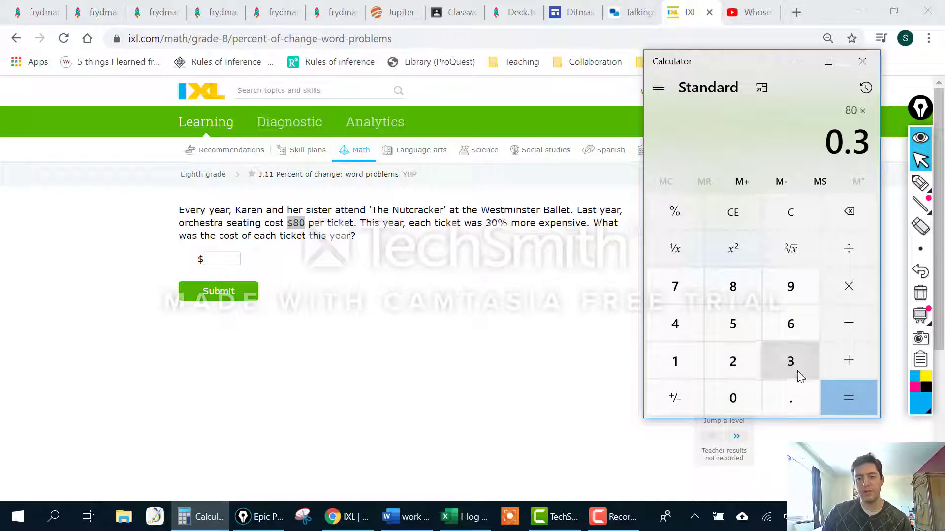
{"action": "left_click", "coordinate": [846, 398]}
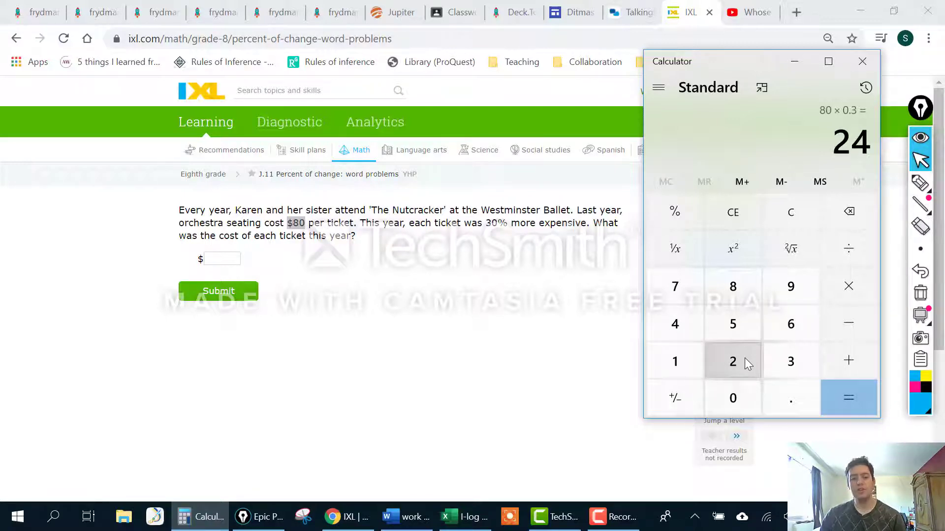
Add the 24 increase to the original ticket price of 80 in Calculator
{"action": "left_click", "coordinate": [725, 289]}
{"action": "left_click", "coordinate": [728, 397]}
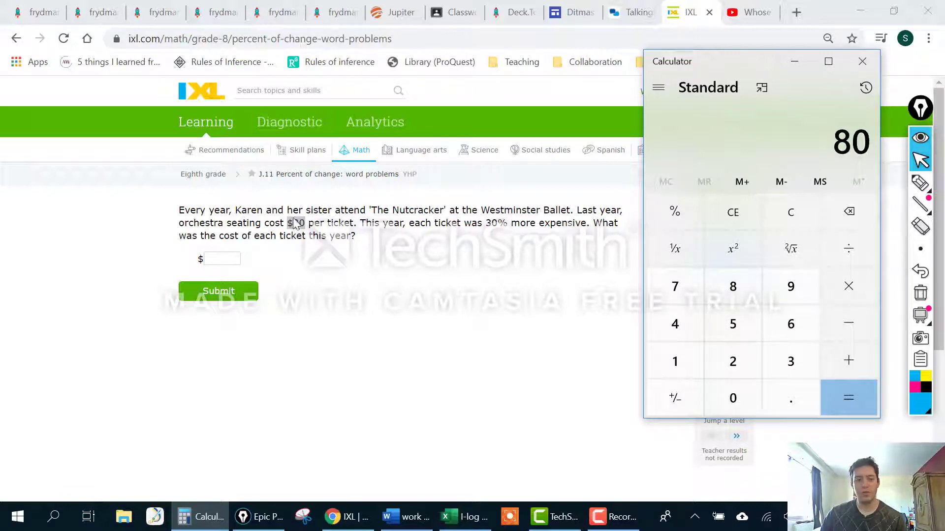
{"action": "left_click", "coordinate": [849, 361]}
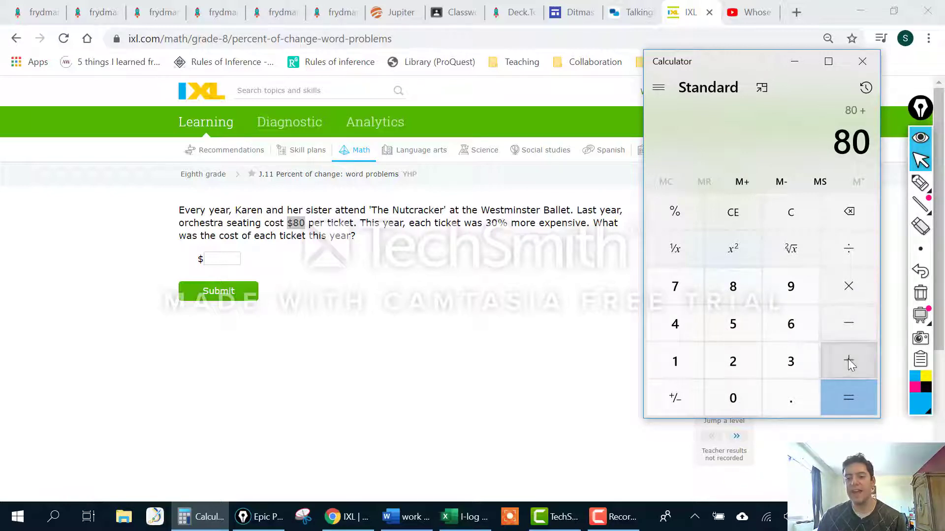
{"action": "left_click", "coordinate": [720, 353]}
{"action": "left_click", "coordinate": [672, 320]}
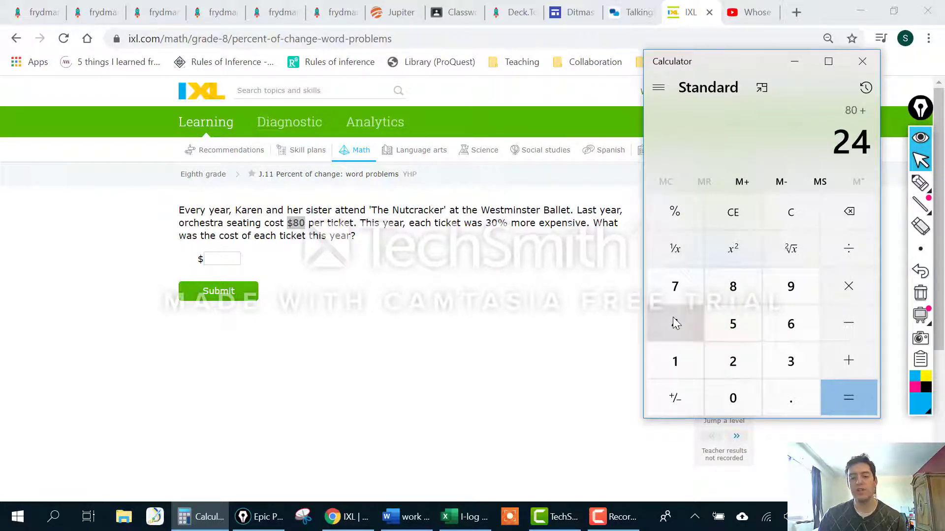
{"action": "left_click", "coordinate": [836, 396]}
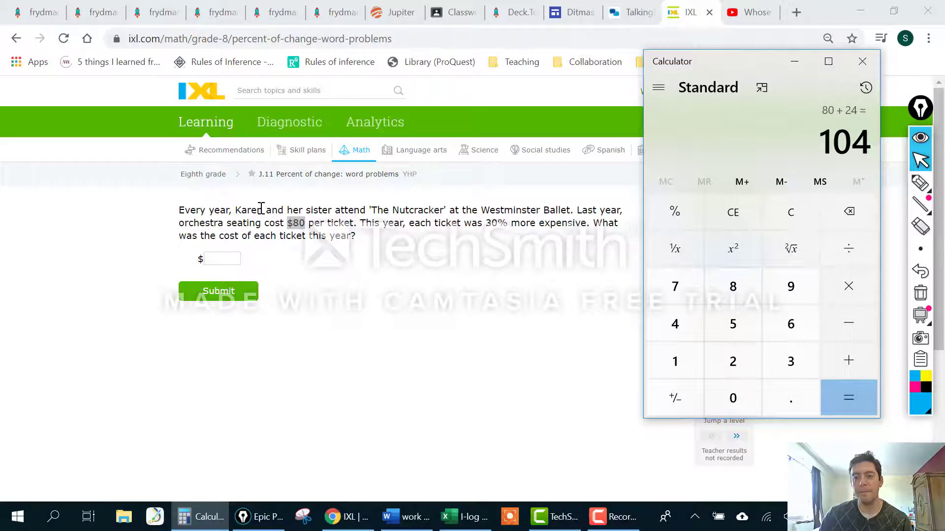
Enter 104 as this year's ticket cost in the IXL problem and submit the answer
{"action": "left_click", "coordinate": [221, 259]}
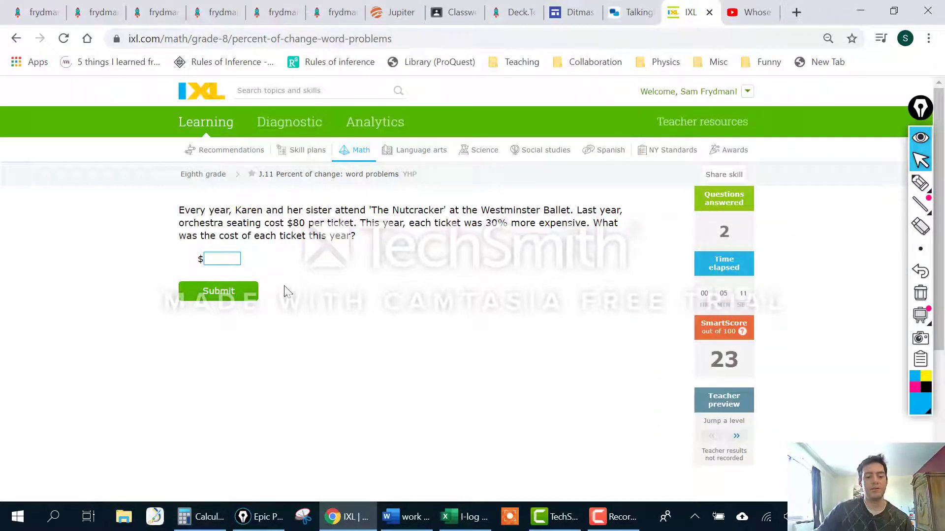
{"action": "type", "text": "104"}
{"action": "key", "text": "Return"}
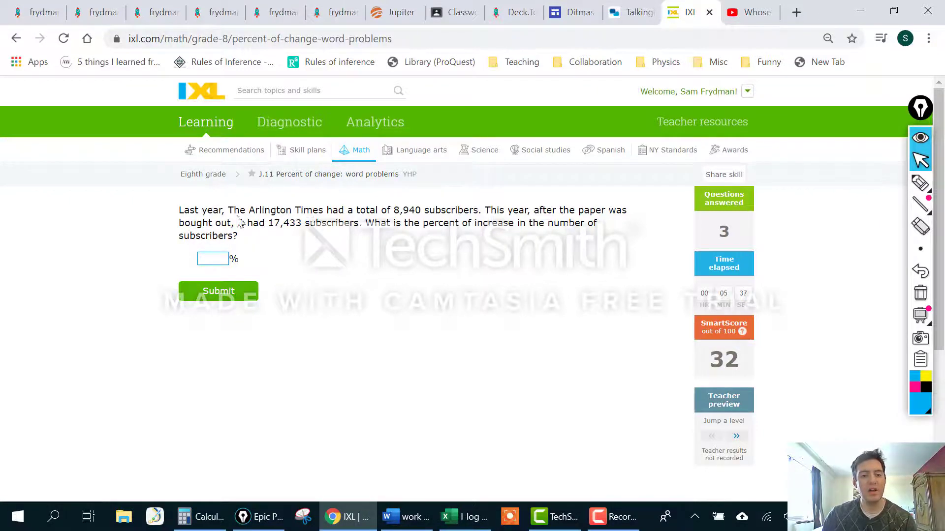
Highlight the answer's percent sign, switch to Calculator and subtract last year's 8,940 subscribers from this year's 17,433
{"action": "left_click_drag", "start_coordinate": [237, 262], "coordinate": [230, 257]}
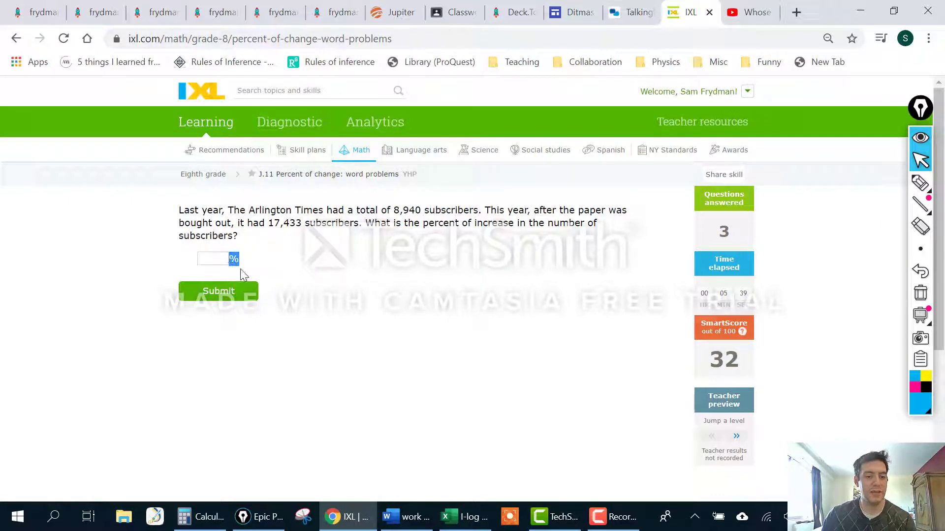
{"action": "left_click", "coordinate": [250, 265]}
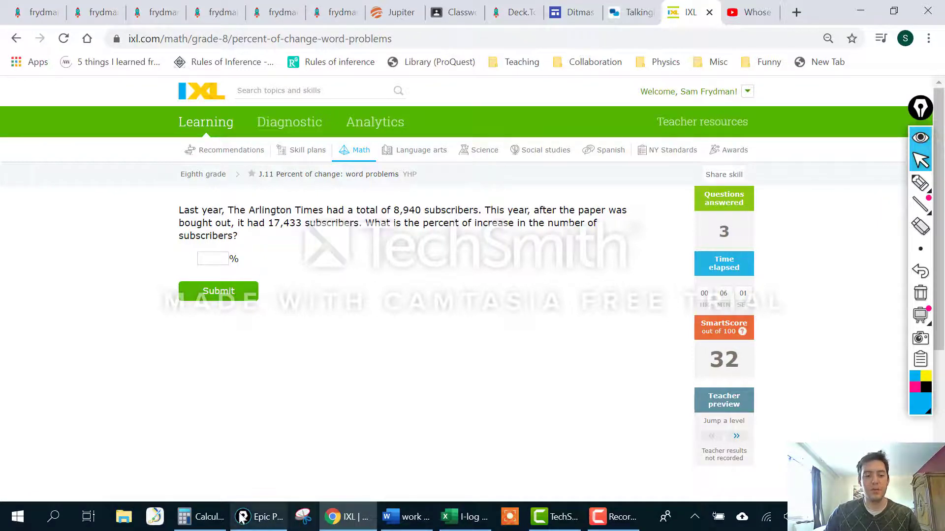
{"action": "left_click", "coordinate": [199, 518]}
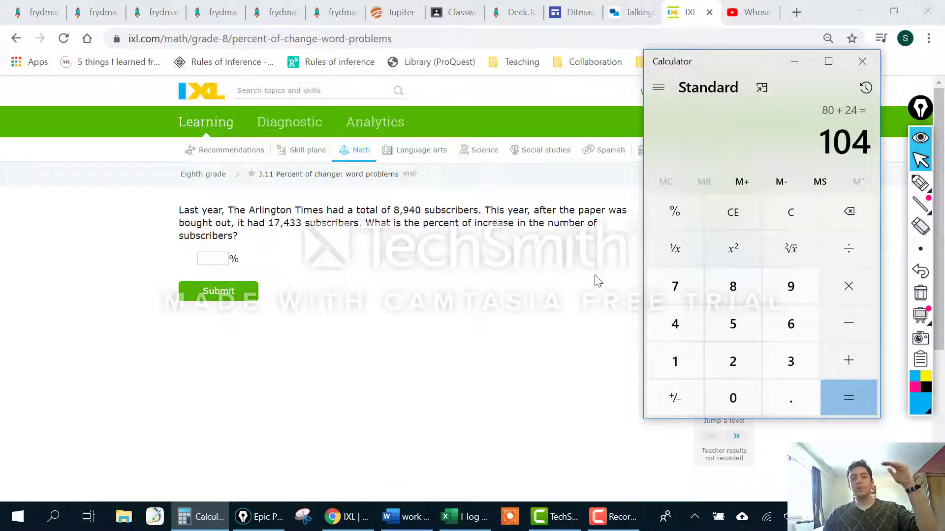
{"action": "left_click", "coordinate": [675, 362]}
{"action": "left_click", "coordinate": [678, 287]}
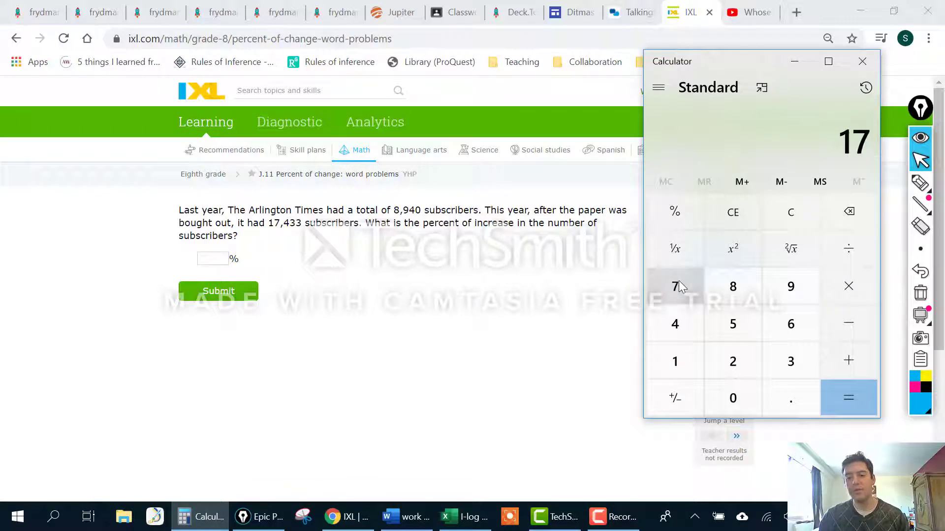
{"action": "left_click", "coordinate": [676, 321]}
{"action": "left_click", "coordinate": [777, 358]}
{"action": "left_click", "coordinate": [777, 358]}
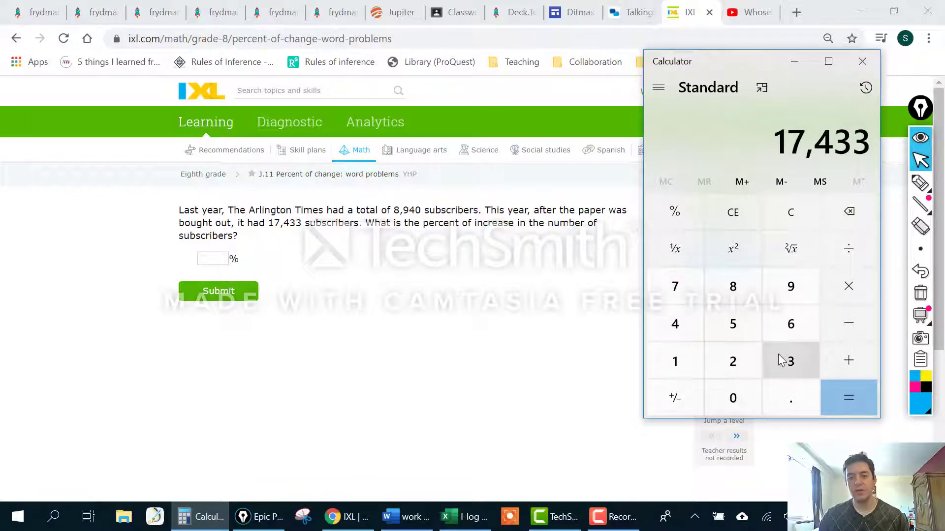
{"action": "left_click", "coordinate": [838, 317]}
{"action": "left_click", "coordinate": [733, 285]}
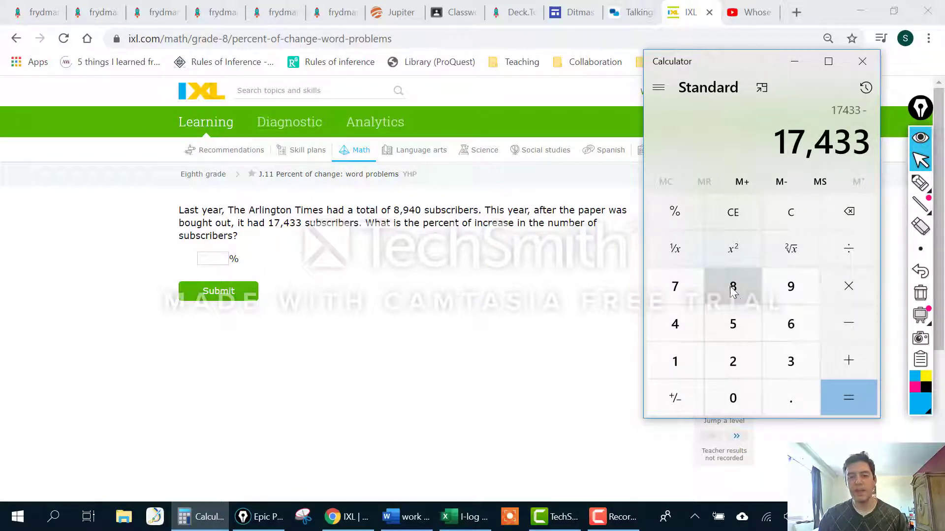
{"action": "left_click", "coordinate": [790, 285]}
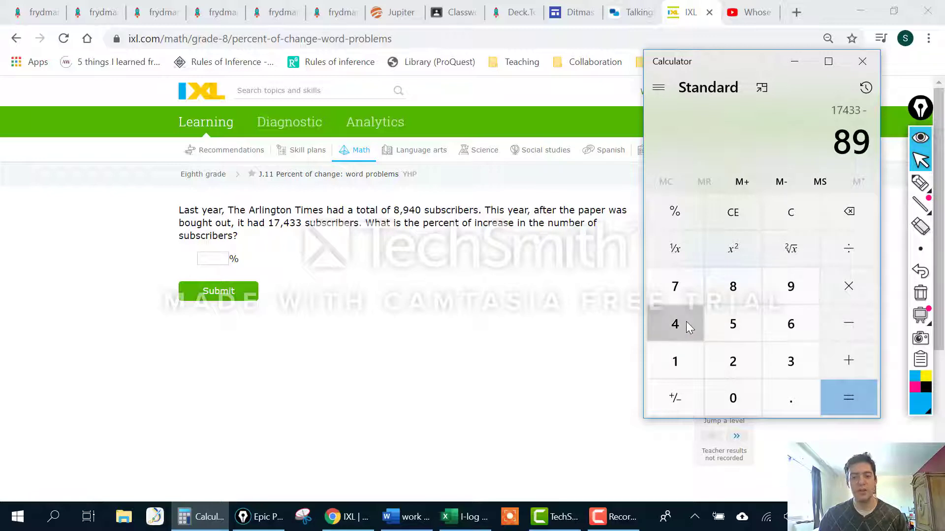
{"action": "left_click", "coordinate": [686, 320]}
{"action": "left_click", "coordinate": [736, 391]}
{"action": "left_click", "coordinate": [854, 397]}
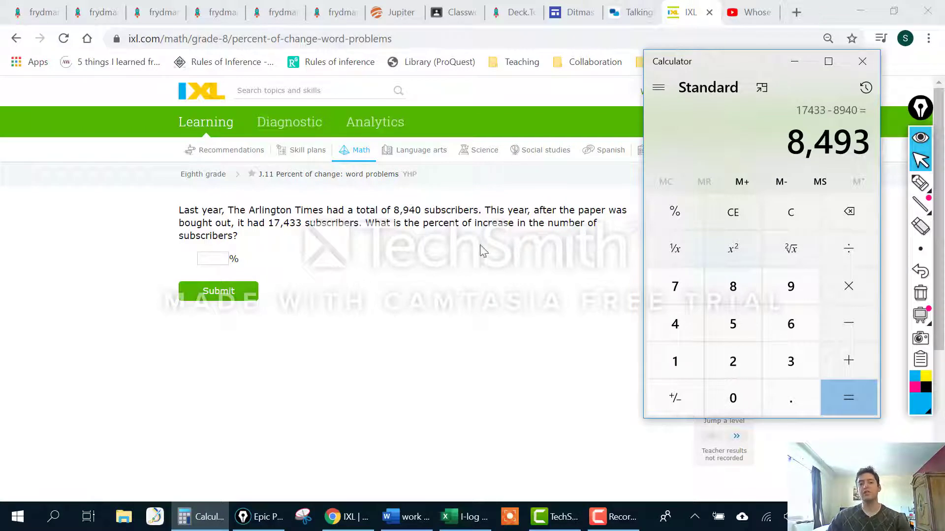
Divide the subscriber increase of 8,493 by last year's total of 8,940 in Calculator
{"action": "left_click", "coordinate": [852, 246]}
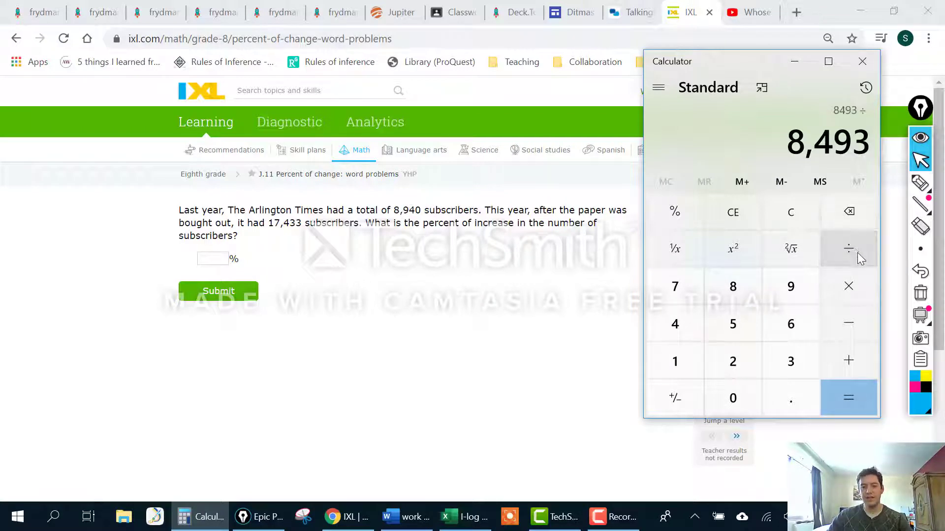
{"action": "left_click", "coordinate": [731, 286]}
{"action": "left_click", "coordinate": [774, 289]}
{"action": "left_click", "coordinate": [681, 325]}
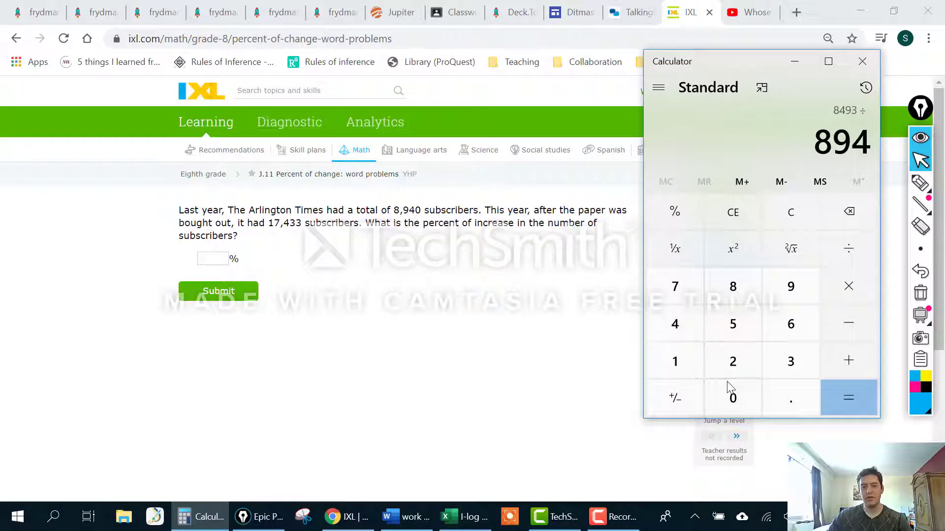
{"action": "left_click", "coordinate": [732, 396]}
{"action": "left_click", "coordinate": [837, 398]}
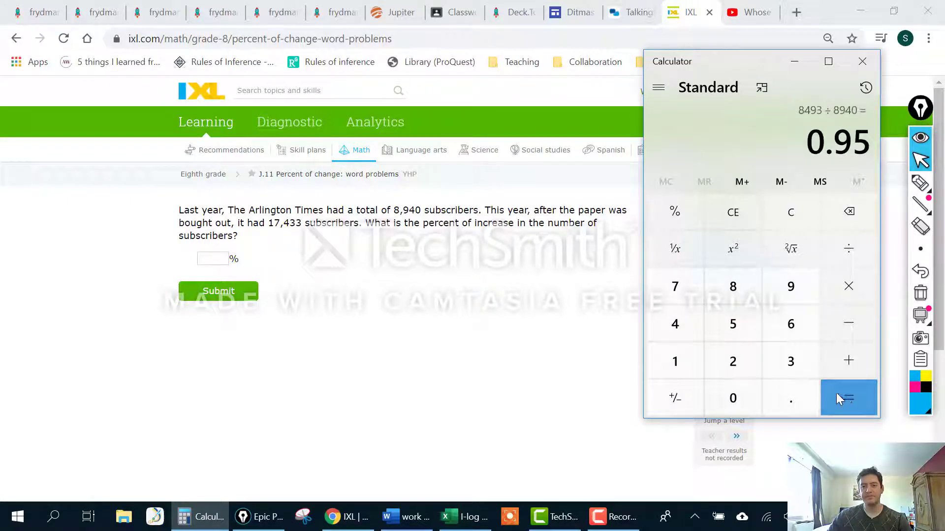
Enter 95 as the percent of increase in newspaper subscribers in the IXL problem and submit the answer
{"action": "left_click", "coordinate": [211, 258]}
{"action": "type", "text": "95"}
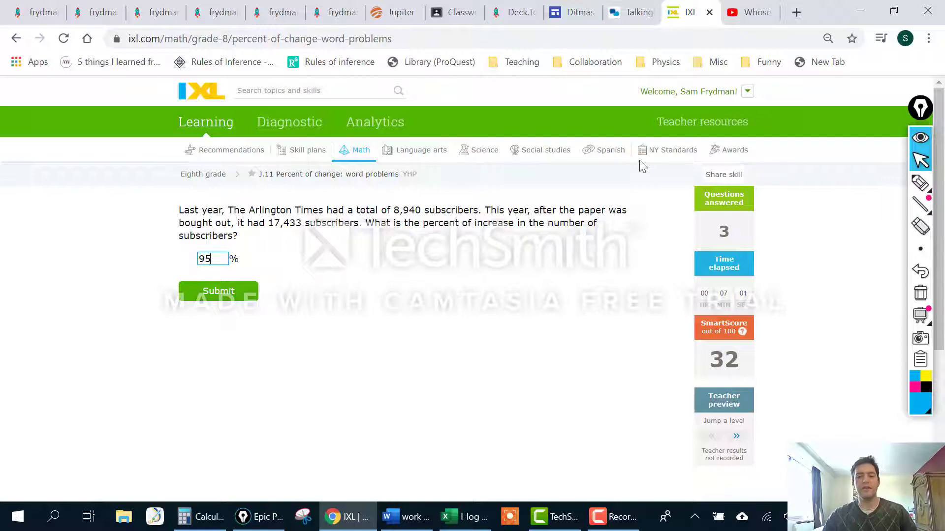
{"action": "left_click", "coordinate": [253, 291]}
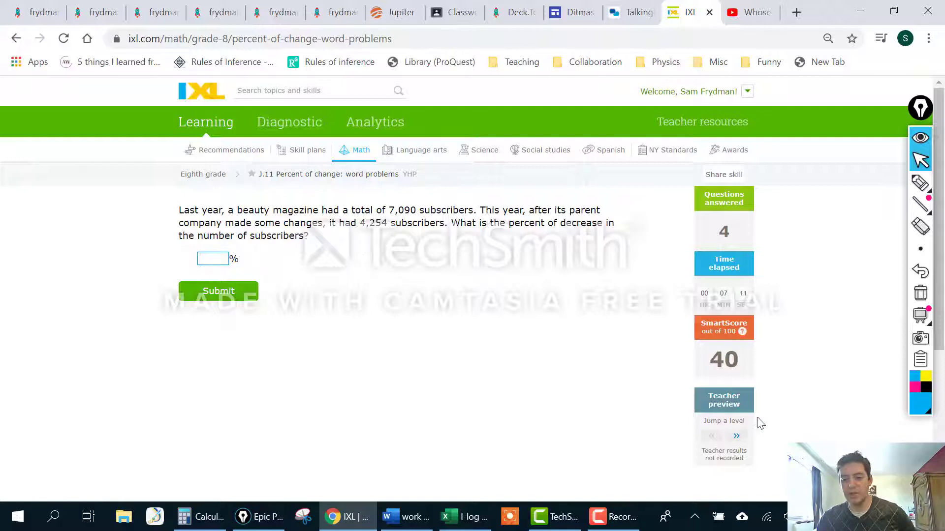
Skip ahead through the IXL difficulty levels, past the beauty magazine subscriber questions, to the $49,540 salary problem
{"action": "left_click", "coordinate": [744, 436]}
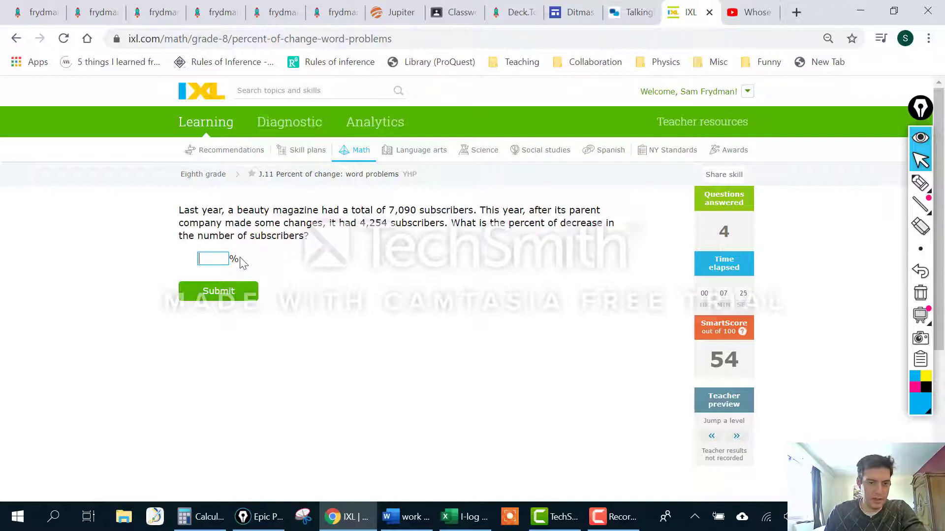
{"action": "left_click_drag", "start_coordinate": [239, 261], "coordinate": [228, 260]}
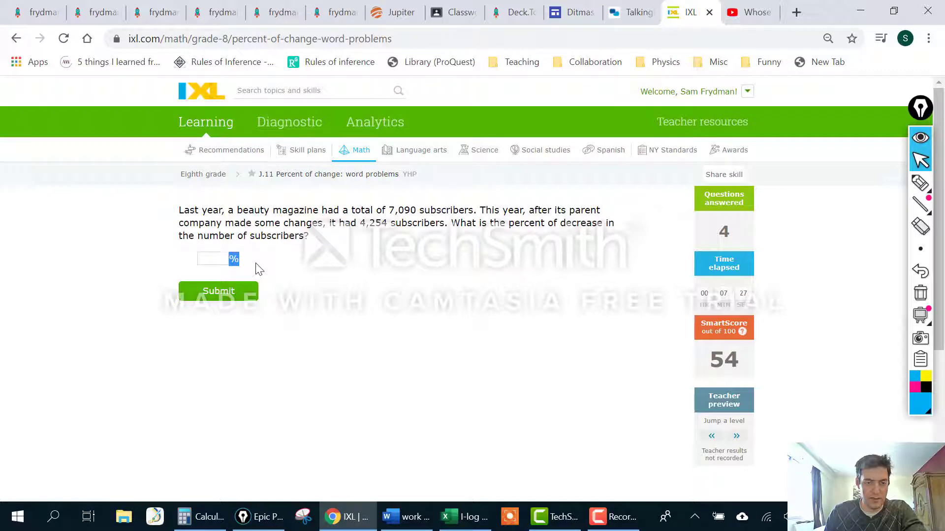
{"action": "left_click", "coordinate": [260, 270]}
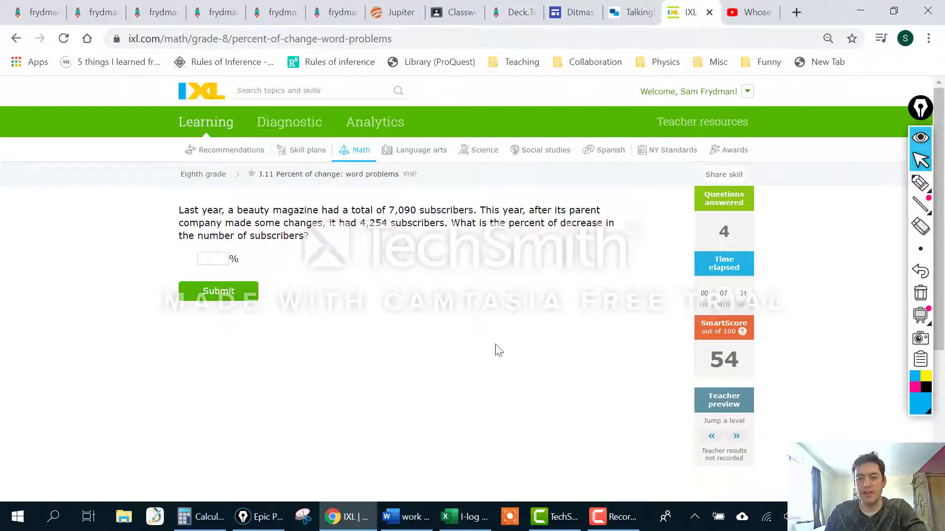
{"action": "left_click", "coordinate": [735, 438]}
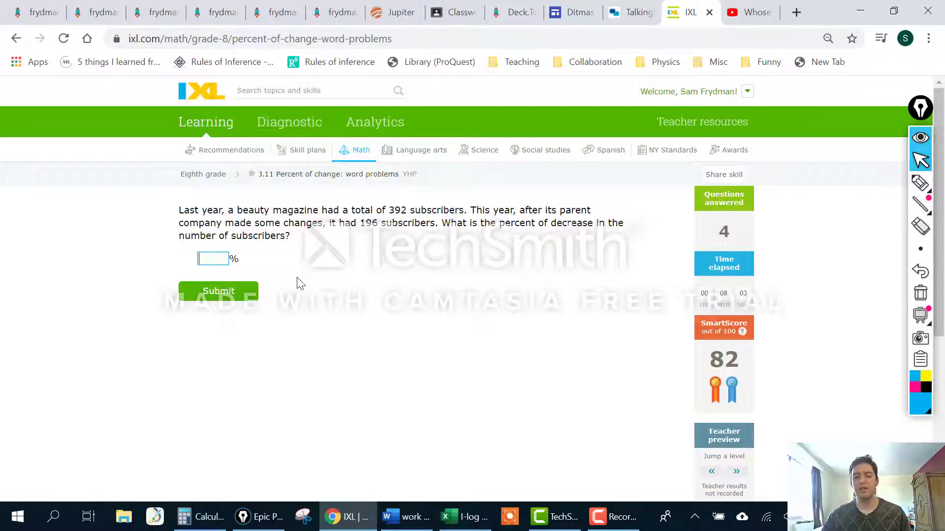
{"action": "left_click", "coordinate": [733, 473]}
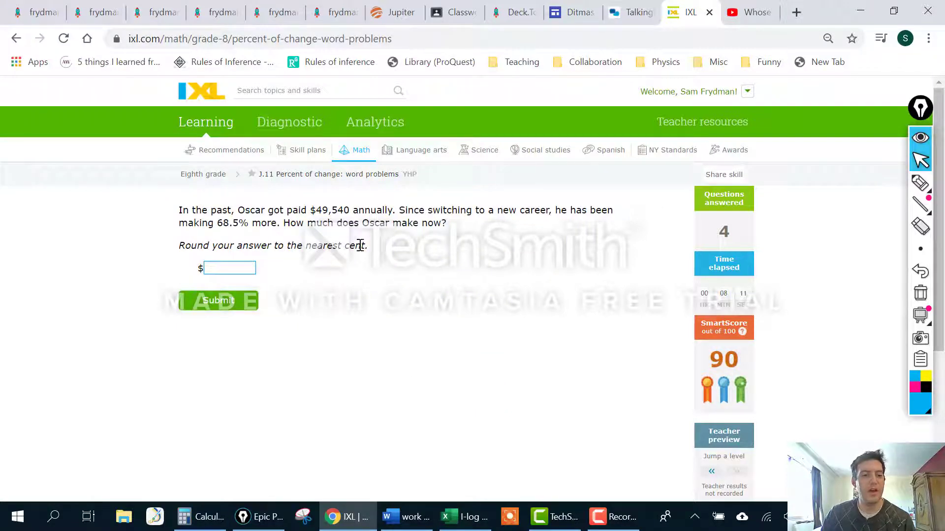
Highlight in turn the nearest-cent rounding instruction, the 68.5% raise and the $49,540 past salary in the problem
{"action": "left_click_drag", "start_coordinate": [366, 248], "coordinate": [173, 246]}
{"action": "left_click", "coordinate": [176, 247]}
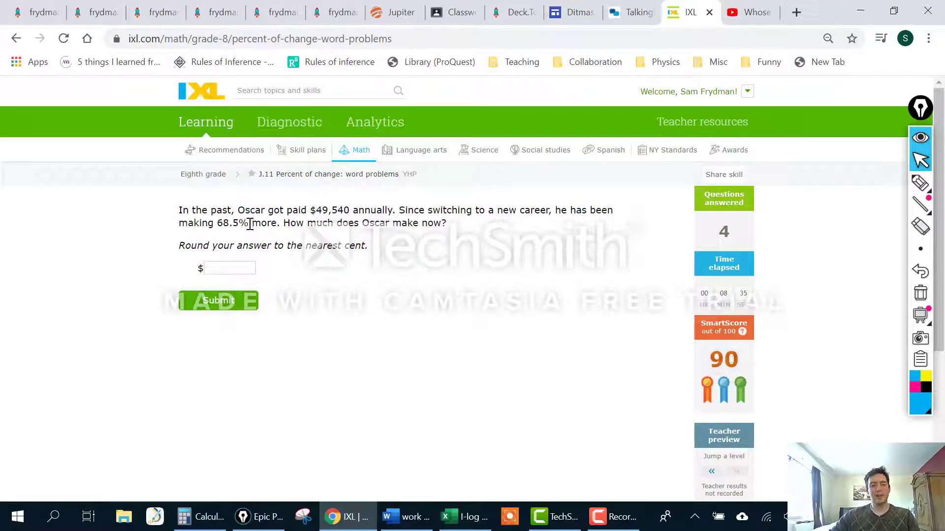
{"action": "left_click_drag", "start_coordinate": [250, 224], "coordinate": [217, 225]}
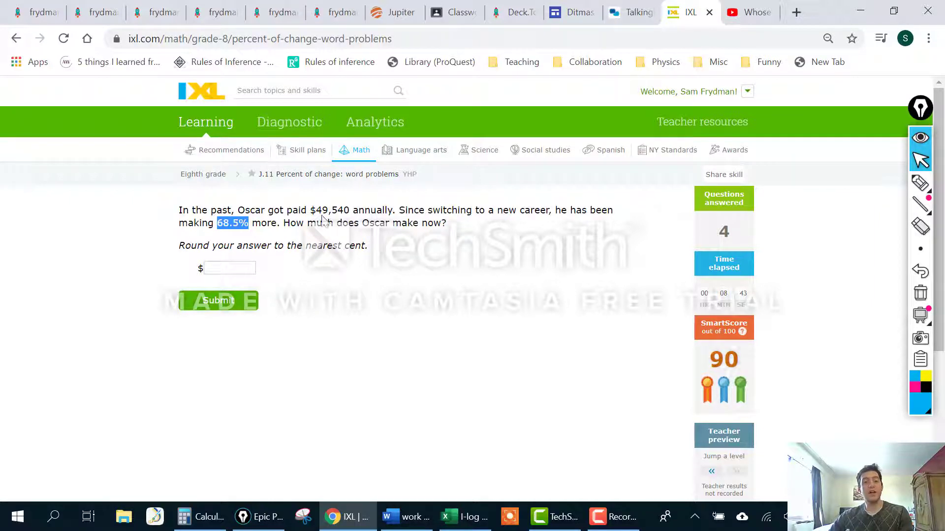
{"action": "left_click_drag", "start_coordinate": [310, 210], "coordinate": [353, 212]}
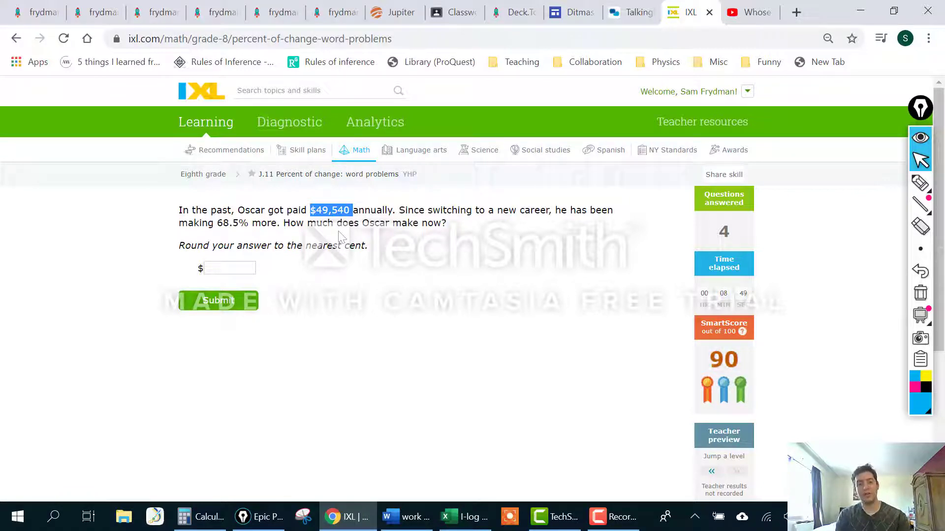
{"action": "left_click", "coordinate": [389, 246]}
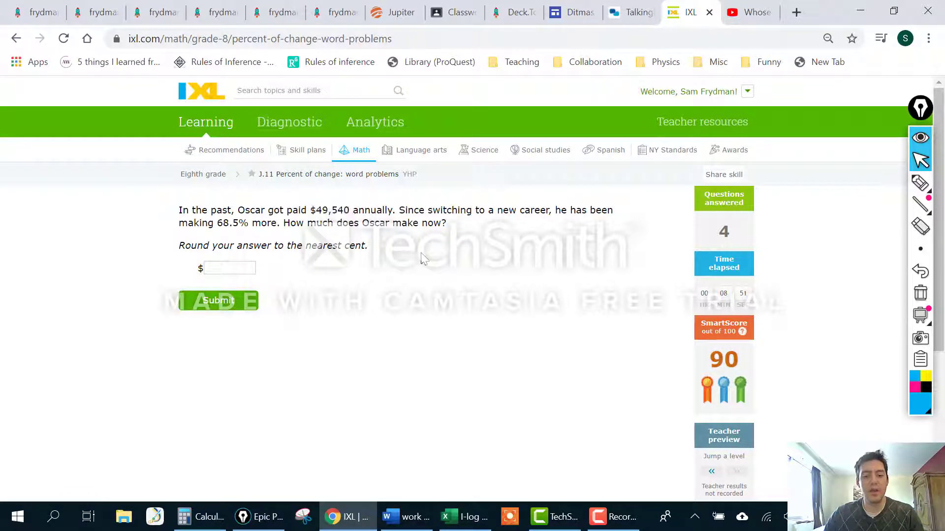
Switch to Calculator and enter the past salary of 49540 as the first factor of a multiplication
{"action": "left_click", "coordinate": [200, 517]}
{"action": "left_click", "coordinate": [687, 331]}
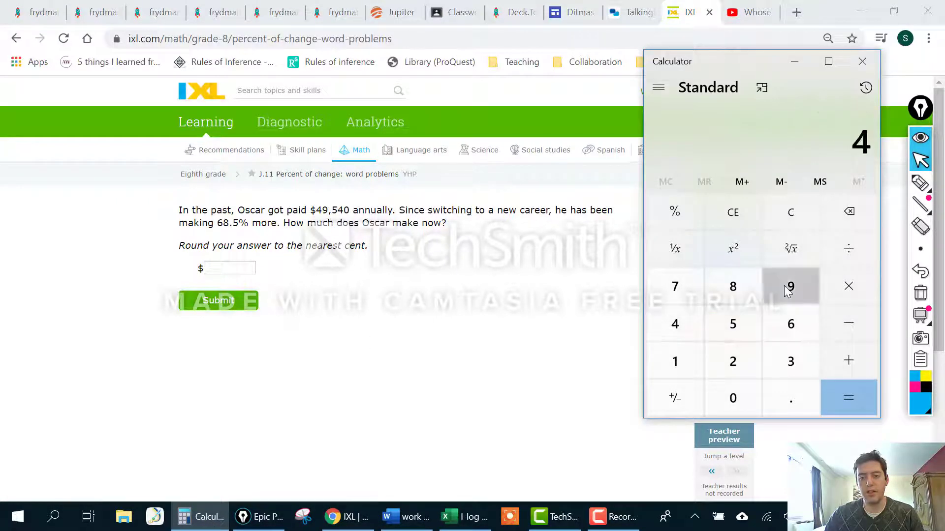
{"action": "left_click", "coordinate": [791, 286]}
{"action": "left_click", "coordinate": [744, 317]}
{"action": "left_click", "coordinate": [693, 318]}
{"action": "left_click", "coordinate": [733, 399]}
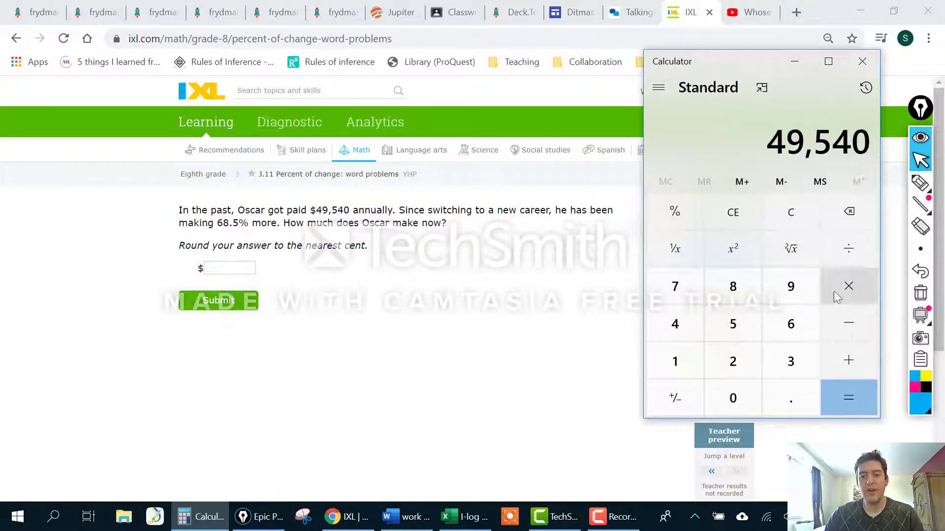
{"action": "left_click", "coordinate": [851, 287]}
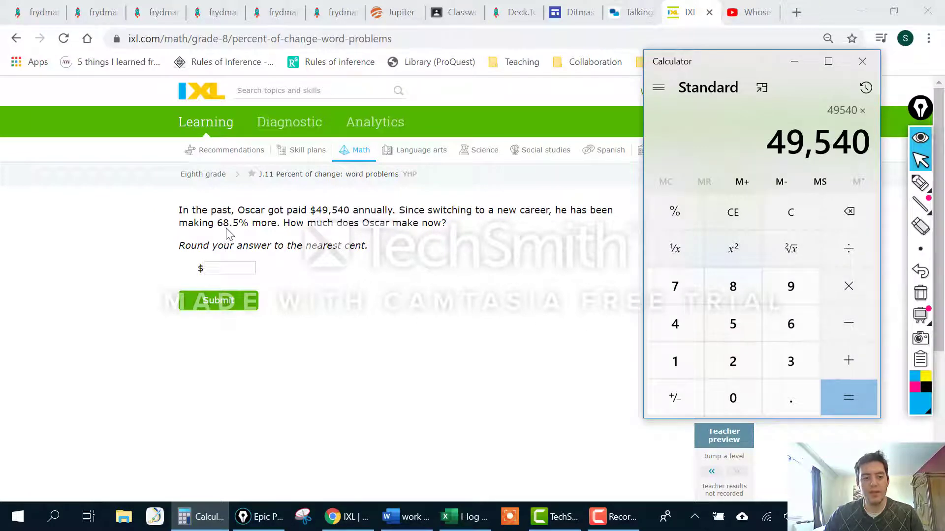
Draw the two-place leftward decimal shift under the 68.5% in the problem with the pen, then return to the pointer
{"action": "left_click", "coordinate": [920, 183]}
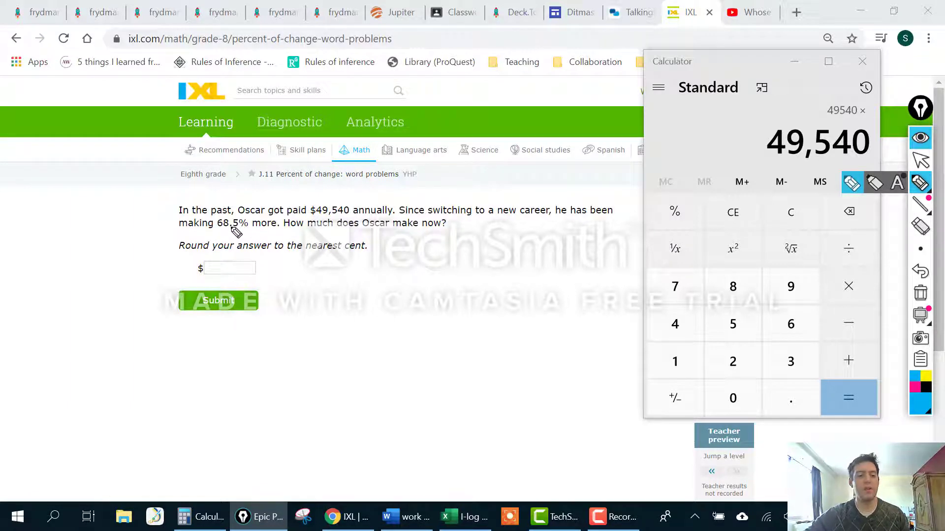
{"action": "left_click_drag", "start_coordinate": [231, 226], "coordinate": [216, 227]}
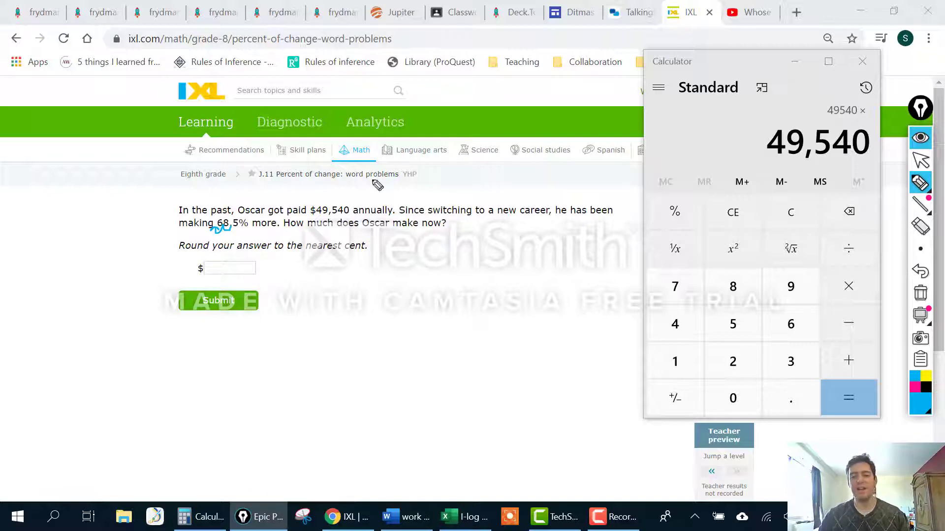
{"action": "left_click", "coordinate": [923, 165]}
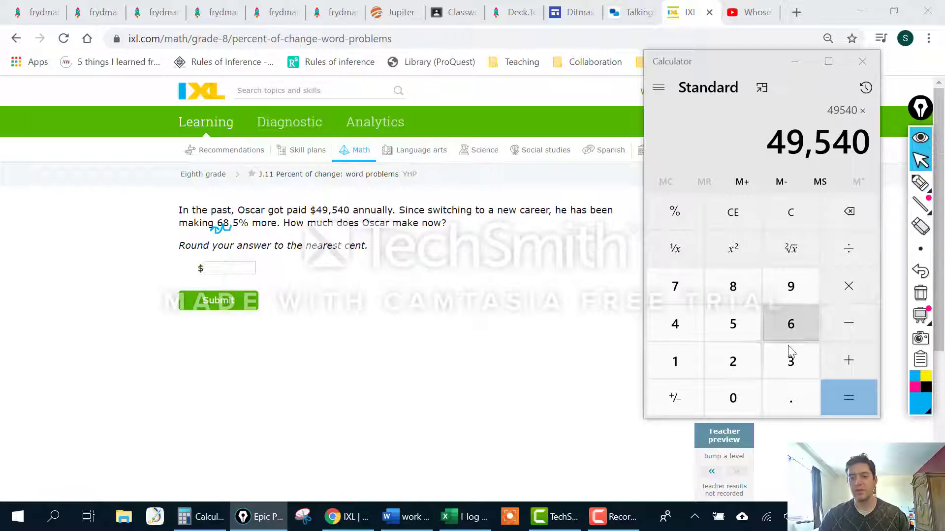
Multiply the salary by 0.685 in Calculator to get the amount of the raise
{"action": "left_click", "coordinate": [744, 397]}
{"action": "left_click", "coordinate": [791, 398]}
{"action": "left_click", "coordinate": [791, 324]}
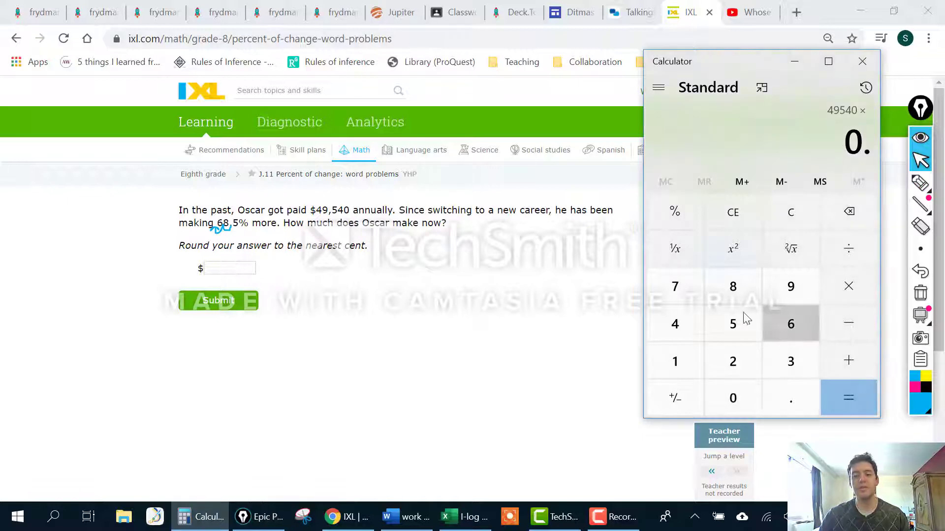
{"action": "left_click", "coordinate": [733, 286]}
{"action": "left_click", "coordinate": [733, 324]}
{"action": "left_click", "coordinate": [848, 397]}
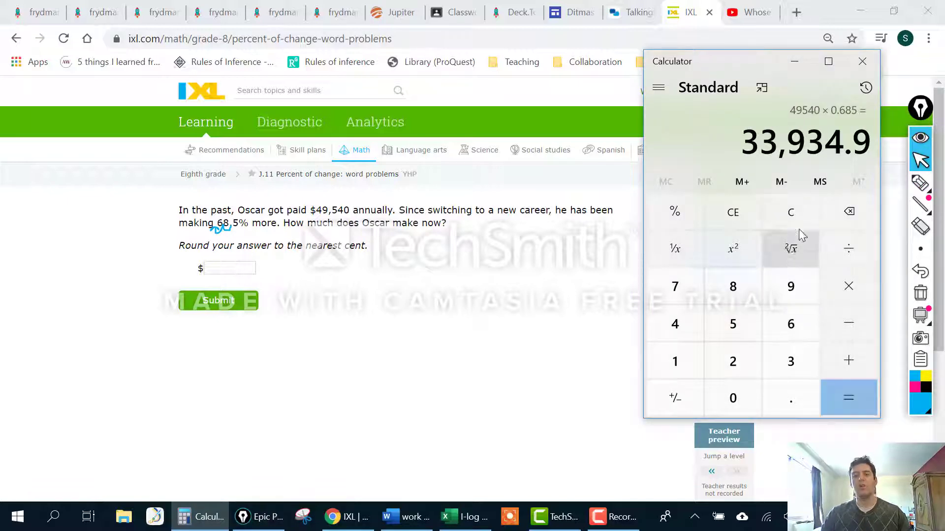
Highlight the calculated raise in Calculator, and the word "more." in the salary problem
{"action": "left_click_drag", "start_coordinate": [743, 141], "coordinate": [860, 151]}
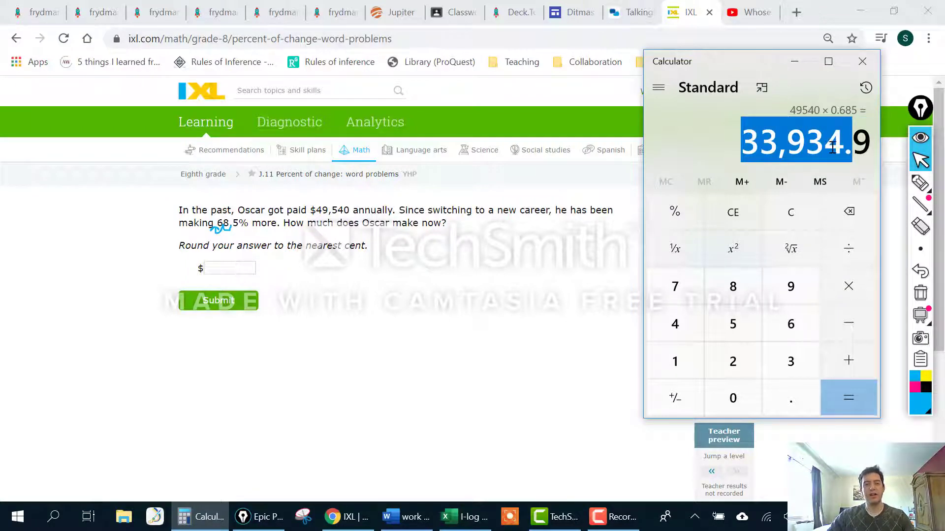
{"action": "left_click", "coordinate": [856, 145]}
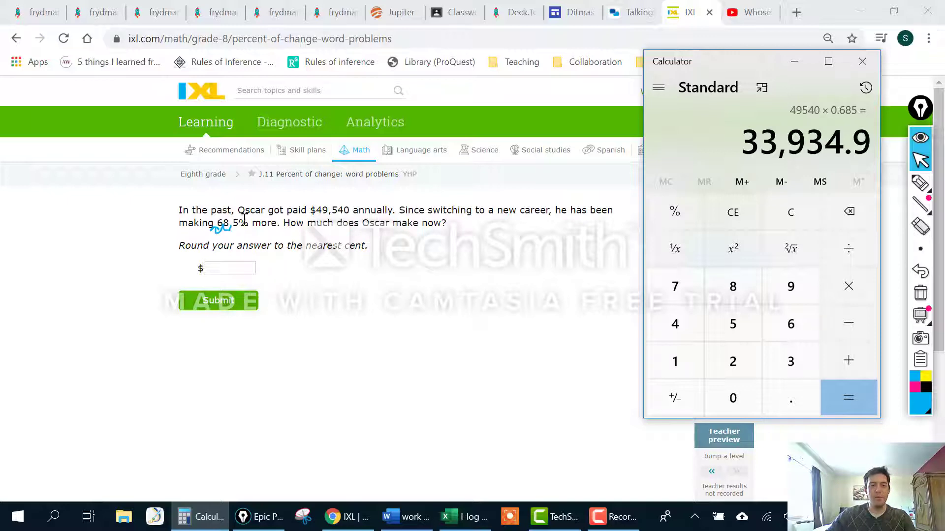
{"action": "left_click_drag", "start_coordinate": [254, 225], "coordinate": [281, 225]}
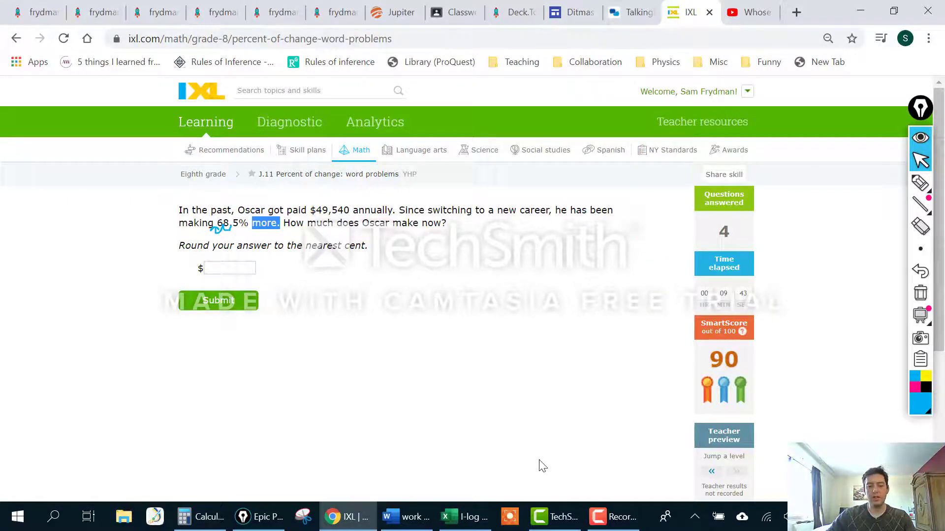
Switch back to Calculator and add the original salary of 49540 to the calculated raise
{"action": "left_click", "coordinate": [195, 518]}
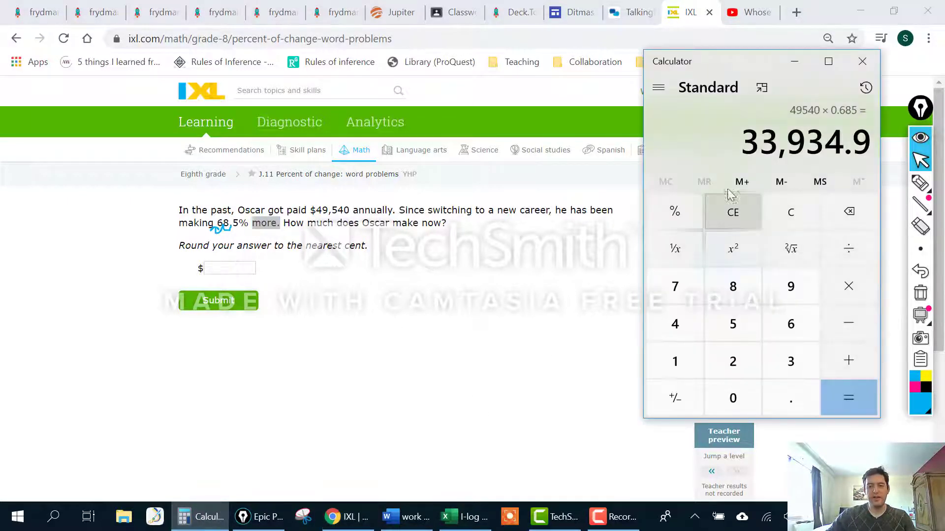
{"action": "left_click", "coordinate": [850, 359]}
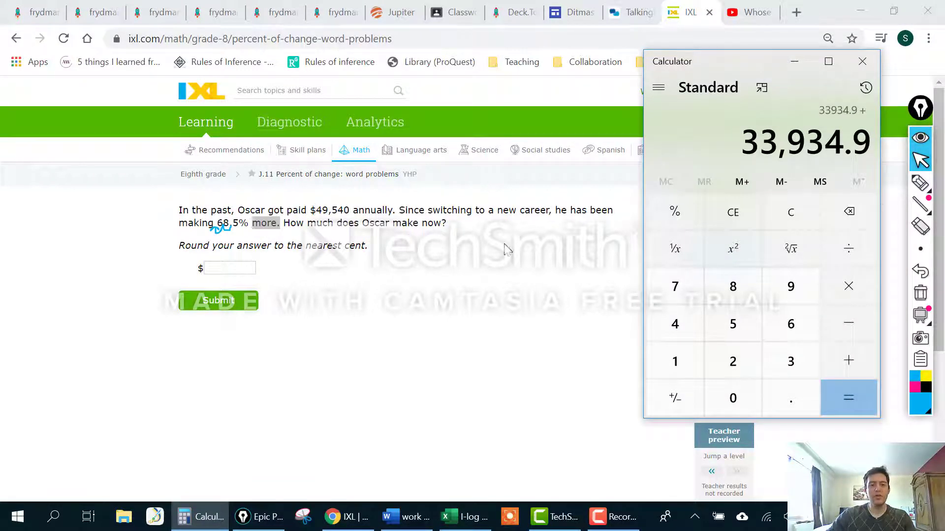
{"action": "left_click", "coordinate": [675, 324]}
{"action": "left_click", "coordinate": [782, 289]}
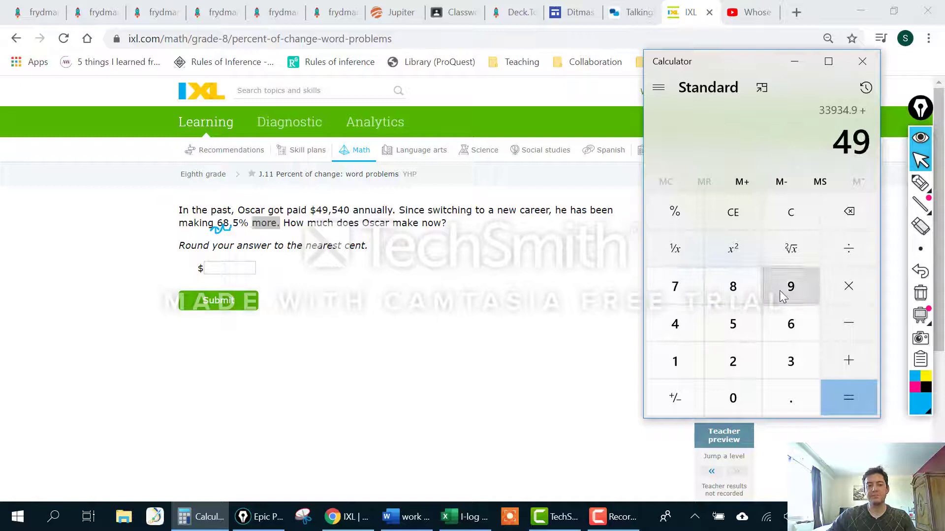
{"action": "left_click", "coordinate": [732, 333]}
{"action": "left_click", "coordinate": [675, 324]}
{"action": "left_click", "coordinate": [733, 397]}
{"action": "left_click", "coordinate": [834, 392]}
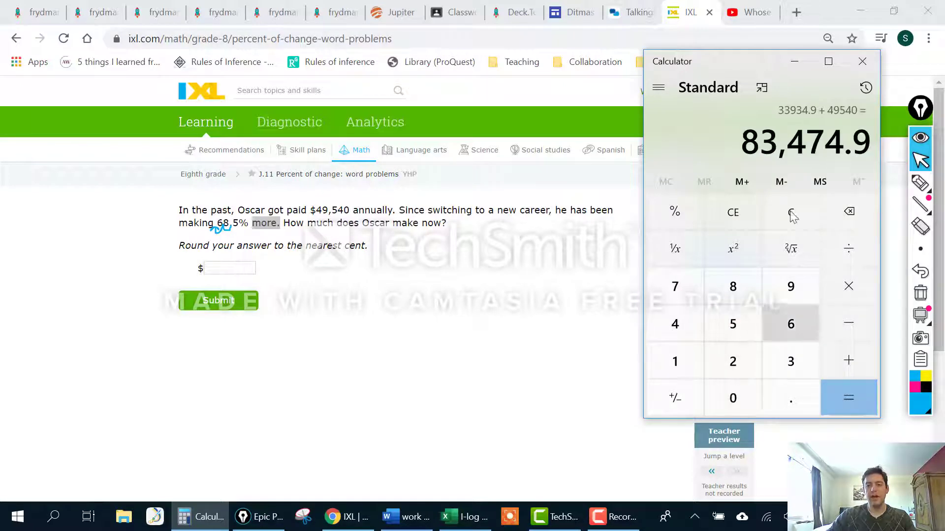
Enter 83474.90 as the new salary in the IXL problem, submit the answer and clear the pen marks
{"action": "left_click", "coordinate": [252, 268]}
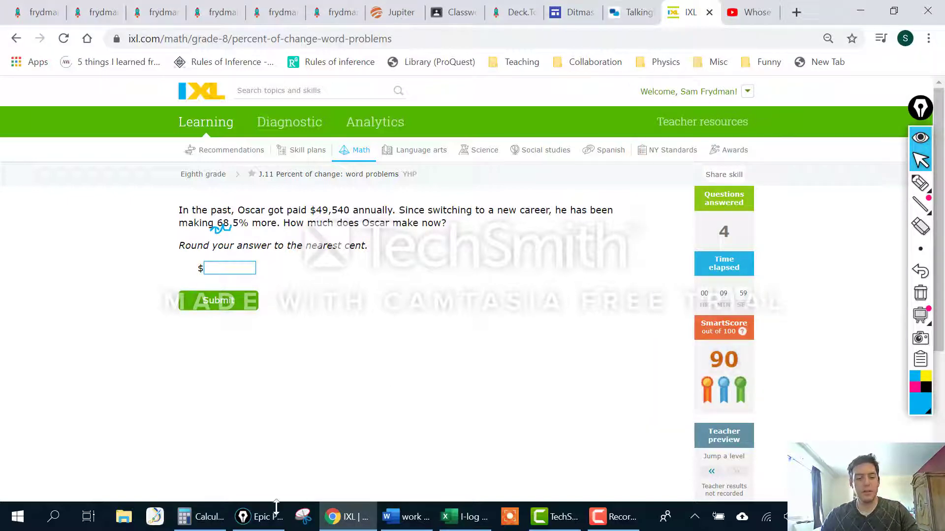
{"action": "mouse_move", "coordinate": [202, 521]}
{"action": "left_click", "coordinate": [212, 442]}
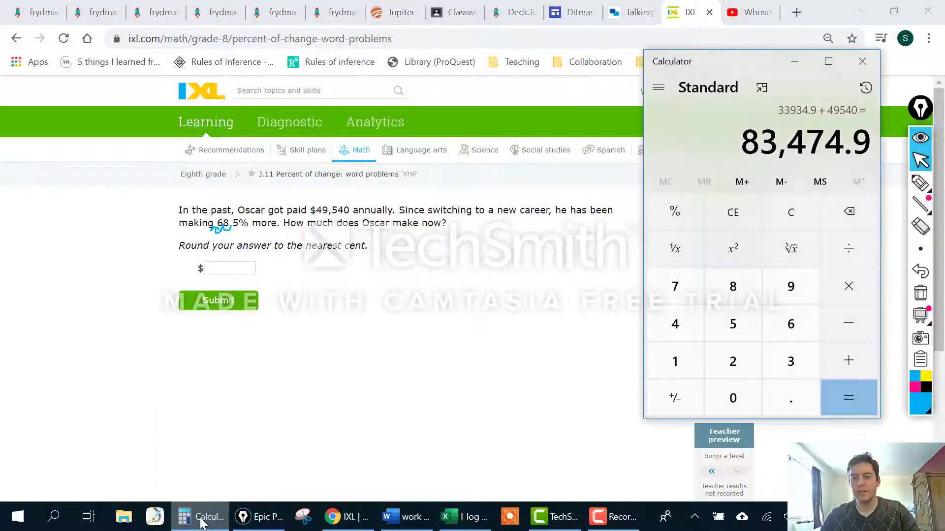
{"action": "left_click", "coordinate": [215, 267]}
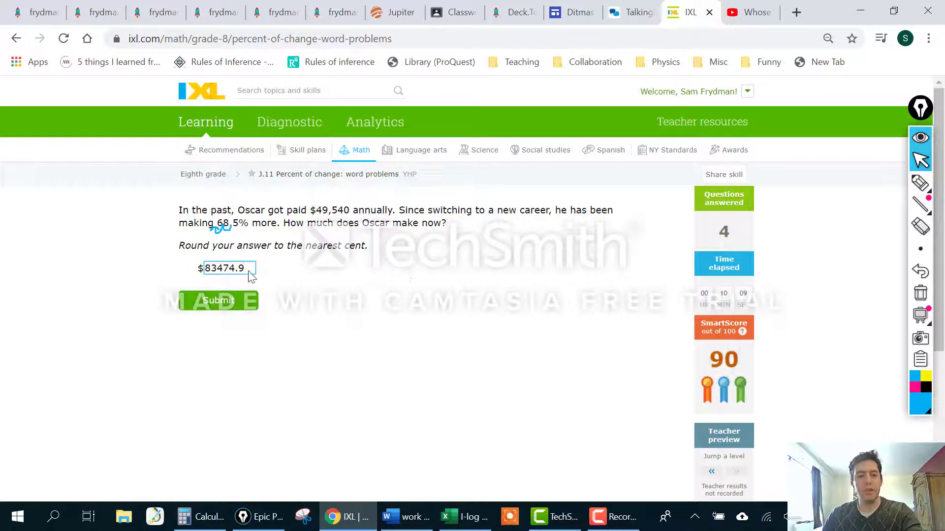
{"action": "double_click", "coordinate": [200, 269]}
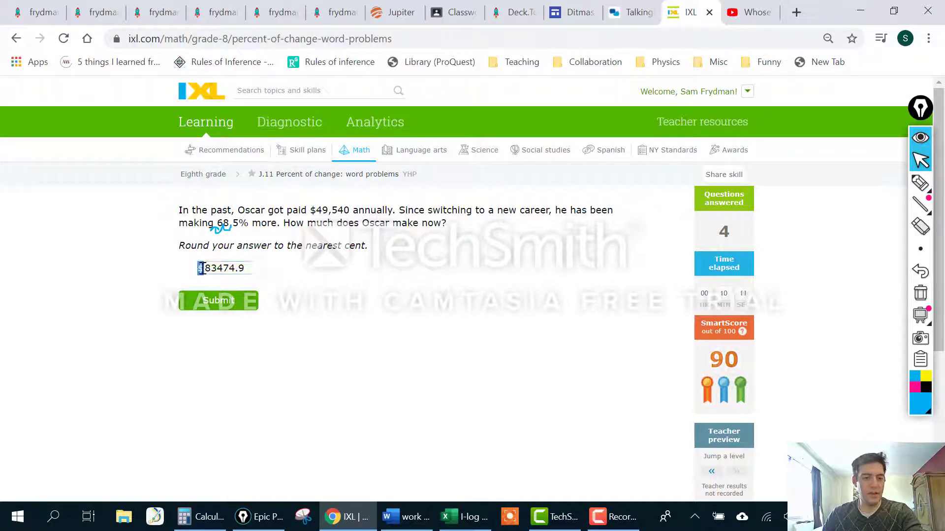
{"action": "left_click", "coordinate": [255, 271]}
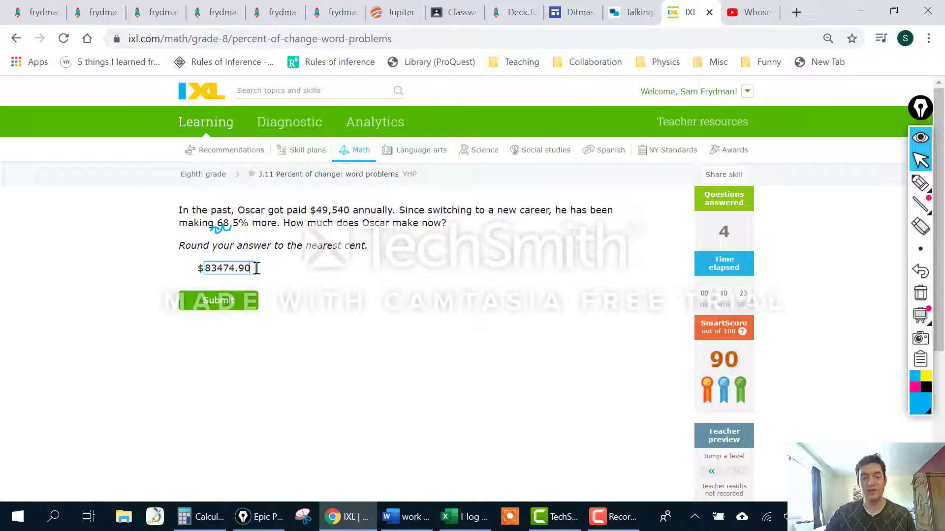
{"action": "left_click", "coordinate": [238, 308]}
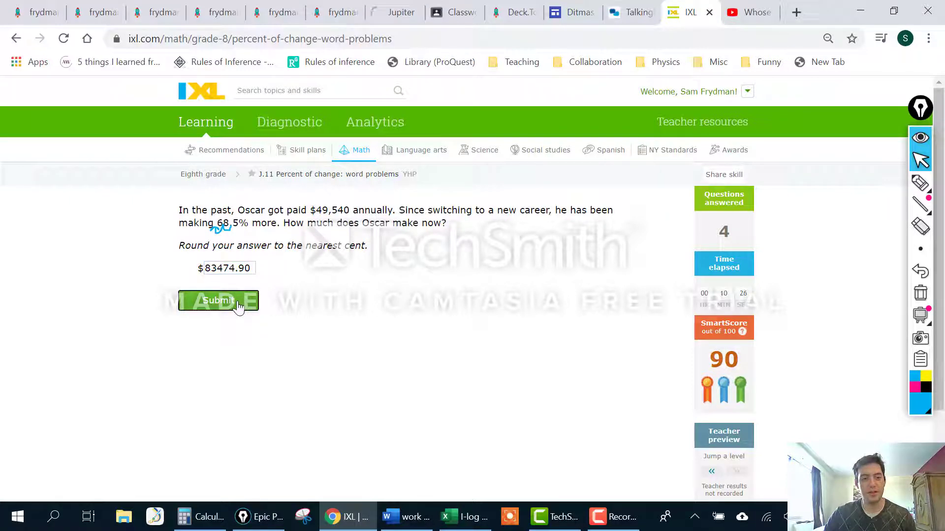
{"action": "left_click", "coordinate": [930, 300]}
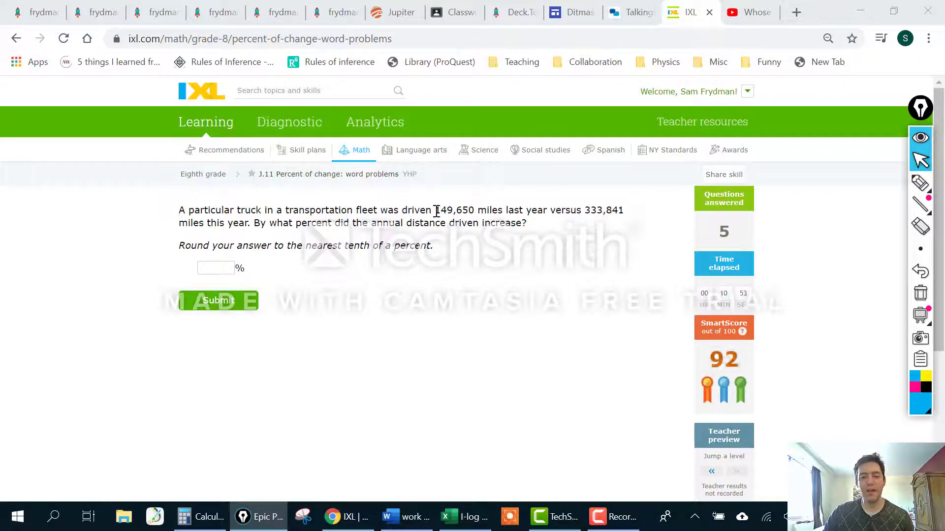
Highlight last year's 149,650 miles and this year's 333,841 miles in the truck problem, and clear the selection
{"action": "left_click_drag", "start_coordinate": [434, 210], "coordinate": [255, 230]}
{"action": "left_click", "coordinate": [586, 211]}
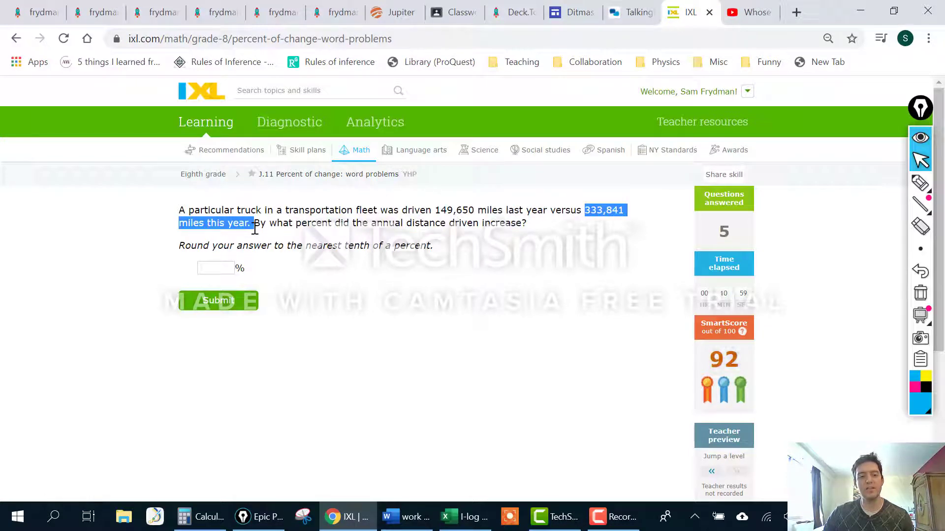
{"action": "left_click", "coordinate": [255, 230]}
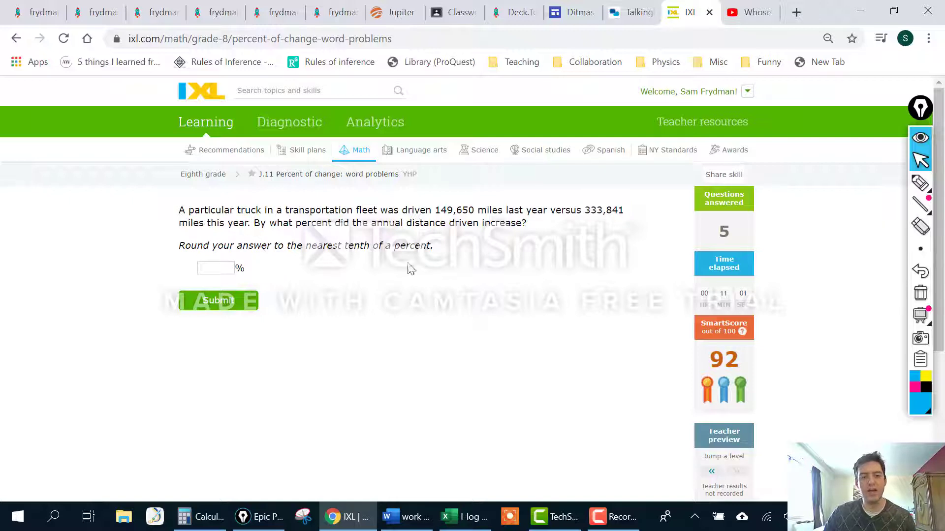
Switch to Calculator and subtract last year's 149650 miles from this year's 333841 miles
{"action": "left_click", "coordinate": [211, 517]}
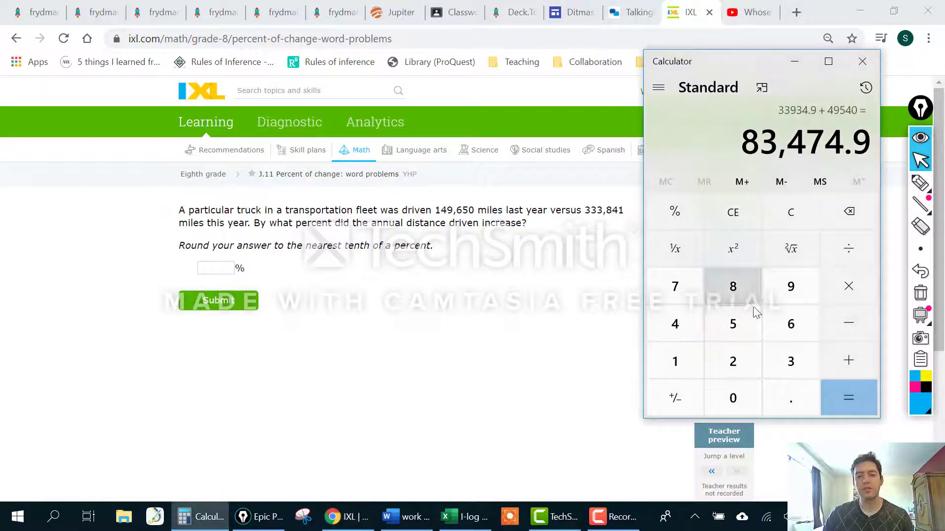
{"action": "left_click", "coordinate": [791, 363]}
{"action": "left_click", "coordinate": [790, 363]}
{"action": "left_click", "coordinate": [791, 363]}
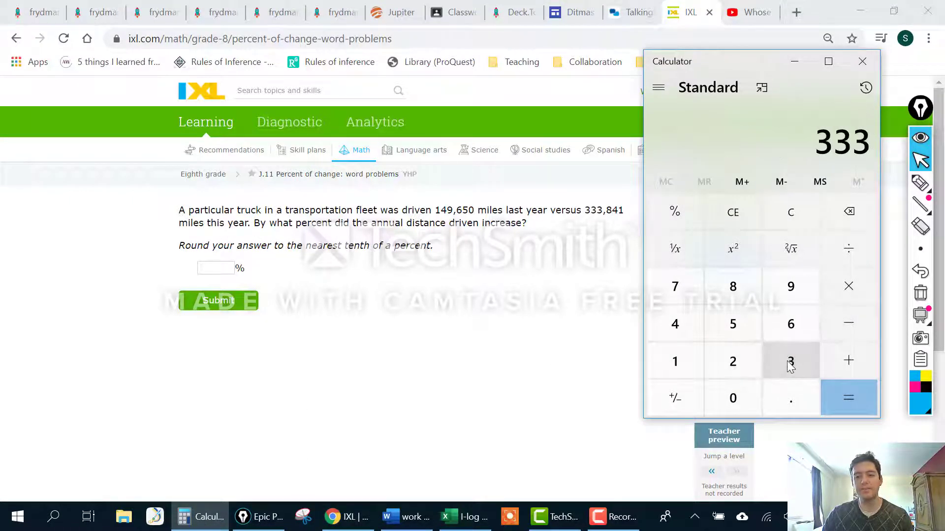
{"action": "left_click", "coordinate": [733, 286]}
{"action": "left_click", "coordinate": [674, 323]}
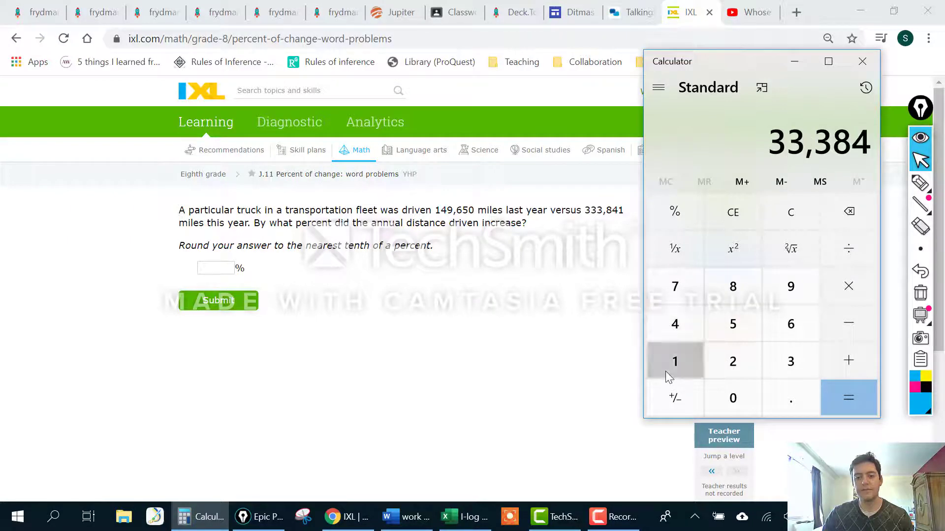
{"action": "left_click", "coordinate": [675, 365]}
{"action": "left_click", "coordinate": [850, 327]}
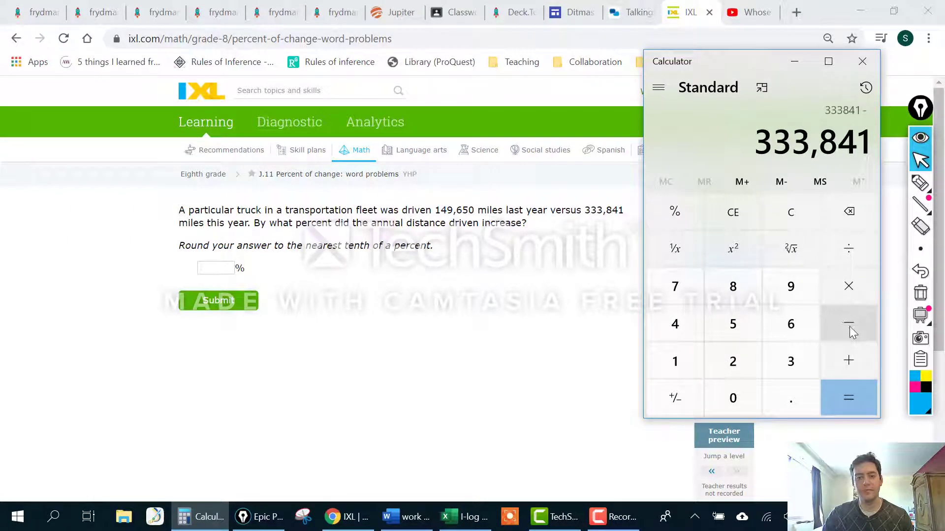
{"action": "left_click", "coordinate": [666, 363]}
{"action": "left_click", "coordinate": [670, 322]}
{"action": "left_click", "coordinate": [784, 290]}
{"action": "left_click", "coordinate": [790, 324]}
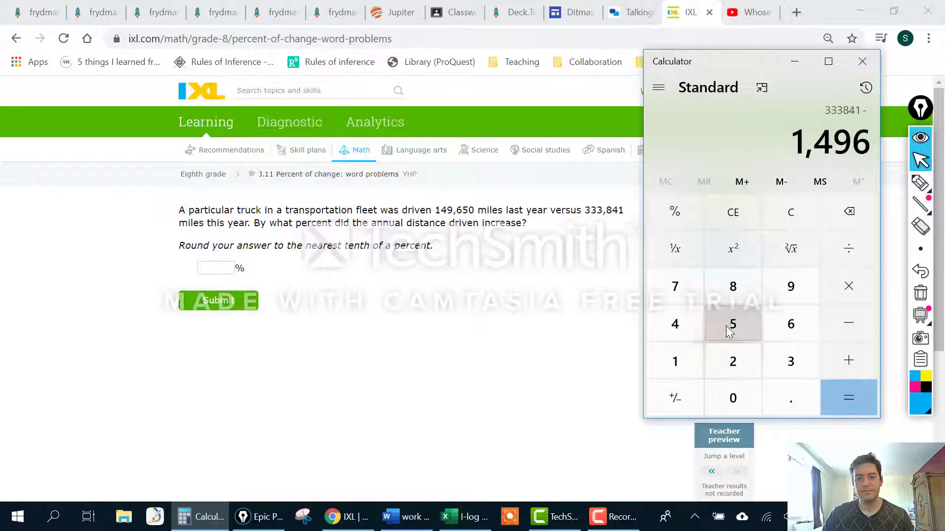
{"action": "left_click", "coordinate": [733, 324]}
{"action": "left_click", "coordinate": [733, 398]}
{"action": "left_click", "coordinate": [847, 404]}
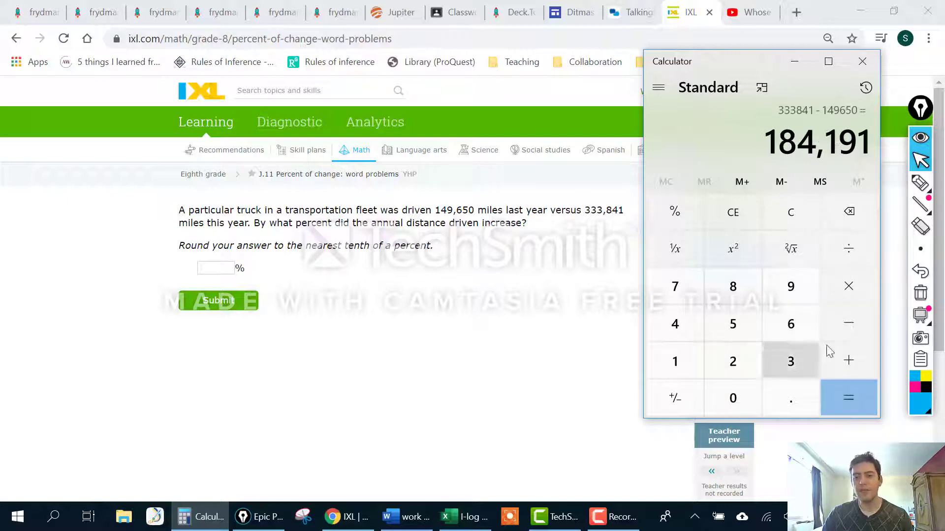
Divide the calculated mileage difference by last year's 149650 miles
{"action": "left_click", "coordinate": [850, 251]}
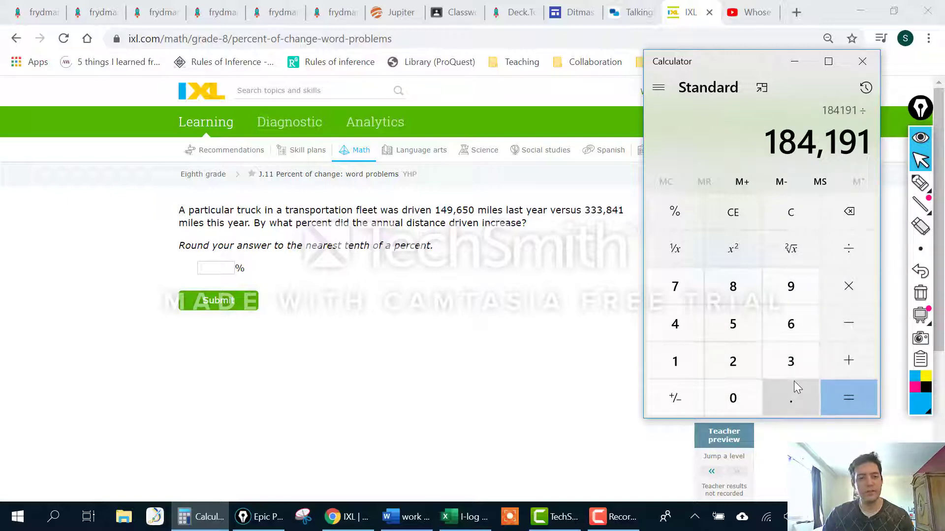
{"action": "left_click", "coordinate": [675, 361]}
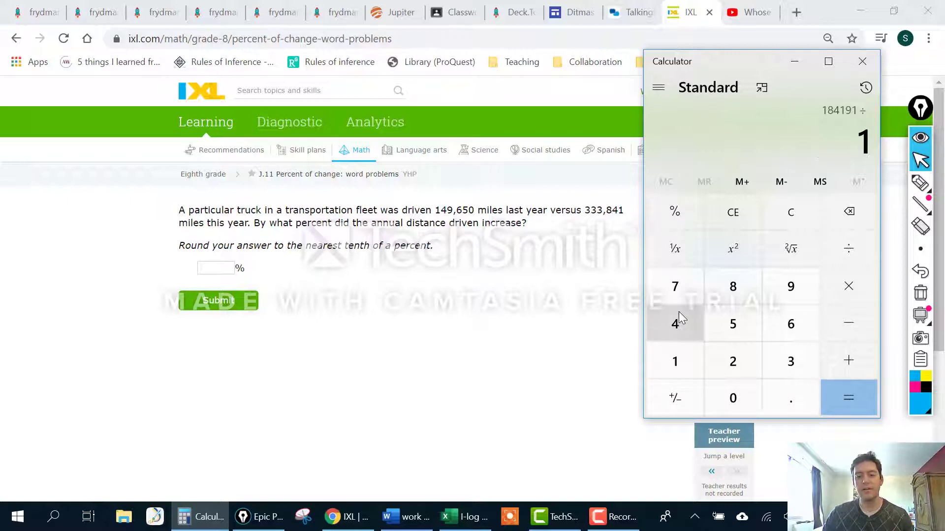
{"action": "left_click", "coordinate": [677, 320]}
{"action": "left_click", "coordinate": [787, 288]}
{"action": "left_click", "coordinate": [786, 335]}
{"action": "left_click", "coordinate": [727, 329]}
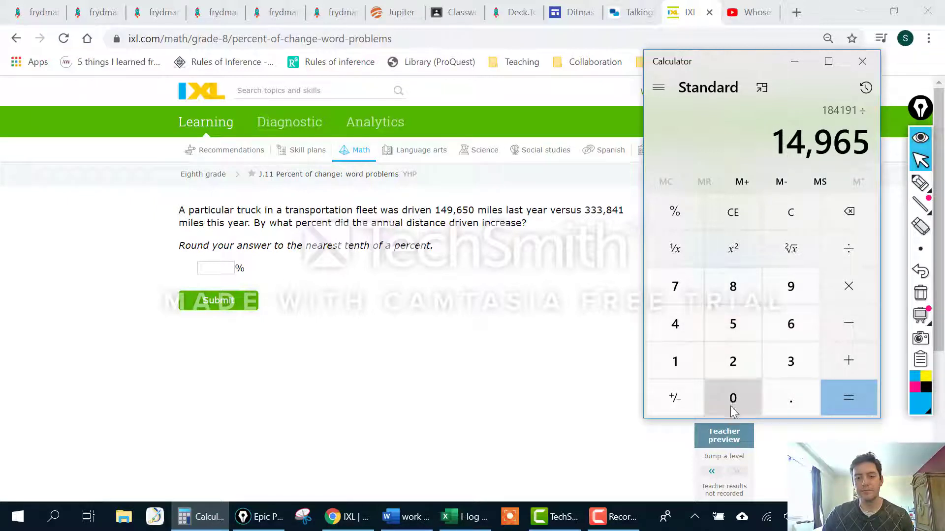
{"action": "left_click", "coordinate": [733, 397]}
{"action": "left_click", "coordinate": [844, 404]}
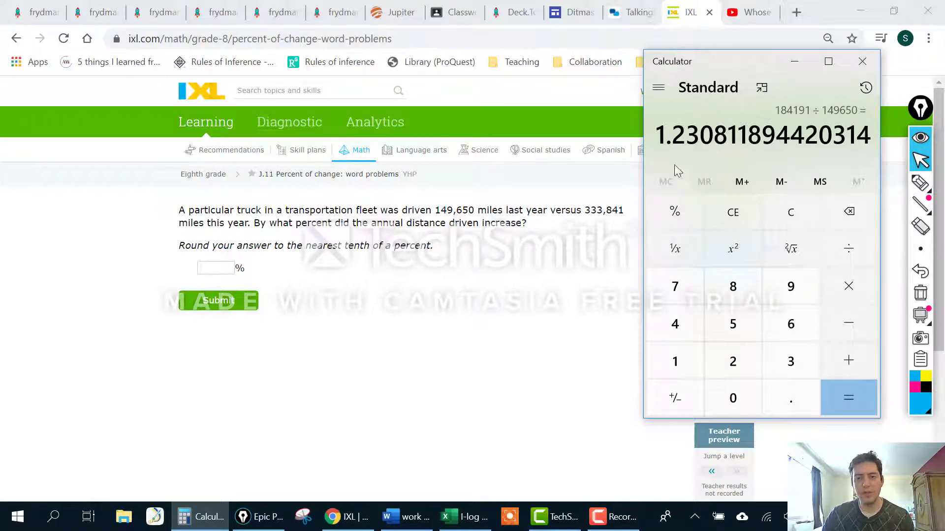
Handwrite the pen notes "decimal → peRcent" and "percent → decimaL" below the truck problem, with oversized R and L
{"action": "left_click", "coordinate": [920, 183]}
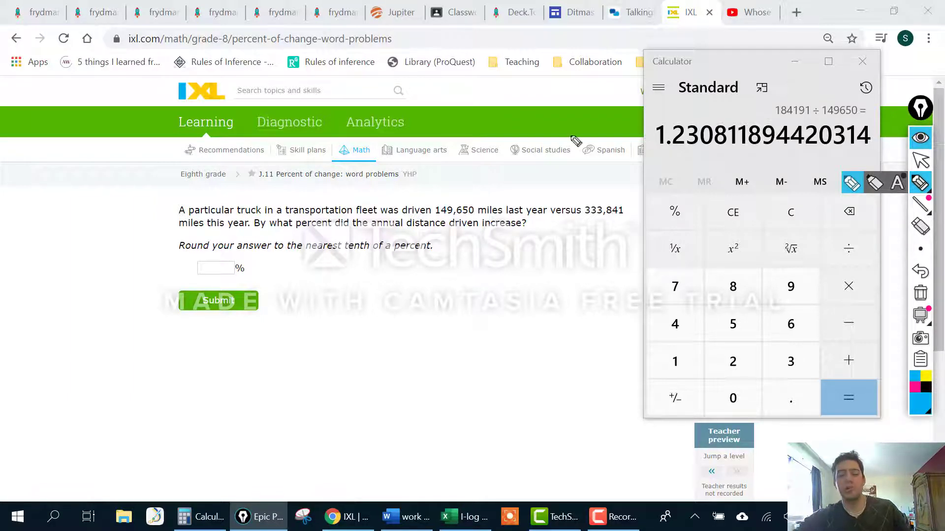
{"action": "mouse_move", "coordinate": [295, 311]}
{"action": "left_mouse_down"}
{"action": "mouse_move", "coordinate": [296, 328]}
{"action": "mouse_move", "coordinate": [407, 327]}
{"action": "mouse_move", "coordinate": [413, 337]}
{"action": "mouse_move", "coordinate": [448, 324]}
{"action": "mouse_move", "coordinate": [449, 276]}
{"action": "mouse_move", "coordinate": [478, 335]}
{"action": "mouse_move", "coordinate": [515, 324]}
{"action": "left_mouse_up"}
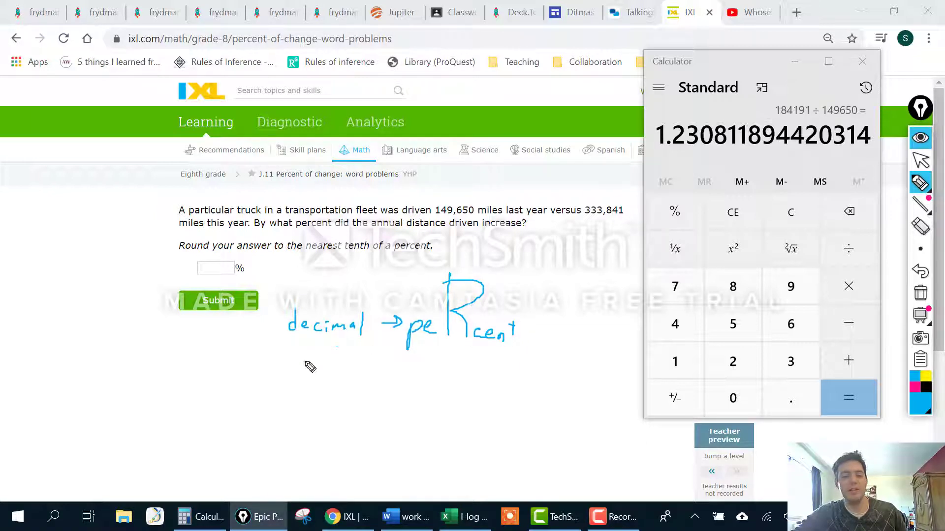
{"action": "mouse_move", "coordinate": [284, 393]}
{"action": "left_mouse_down"}
{"action": "mouse_move", "coordinate": [339, 399]}
{"action": "mouse_move", "coordinate": [363, 385]}
{"action": "mouse_move", "coordinate": [473, 403]}
{"action": "mouse_move", "coordinate": [491, 365]}
{"action": "mouse_move", "coordinate": [486, 405]}
{"action": "mouse_move", "coordinate": [525, 408]}
{"action": "left_mouse_up"}
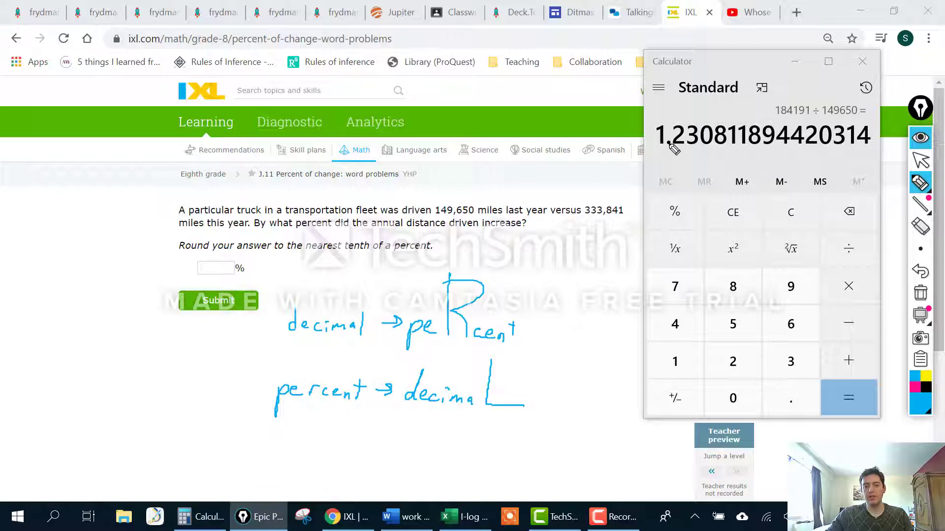
Draw two rightward decimal-point hops under the Calculator quotient and handwrite 123.081189...% beneath it
{"action": "left_click_drag", "start_coordinate": [670, 147], "coordinate": [705, 149]}
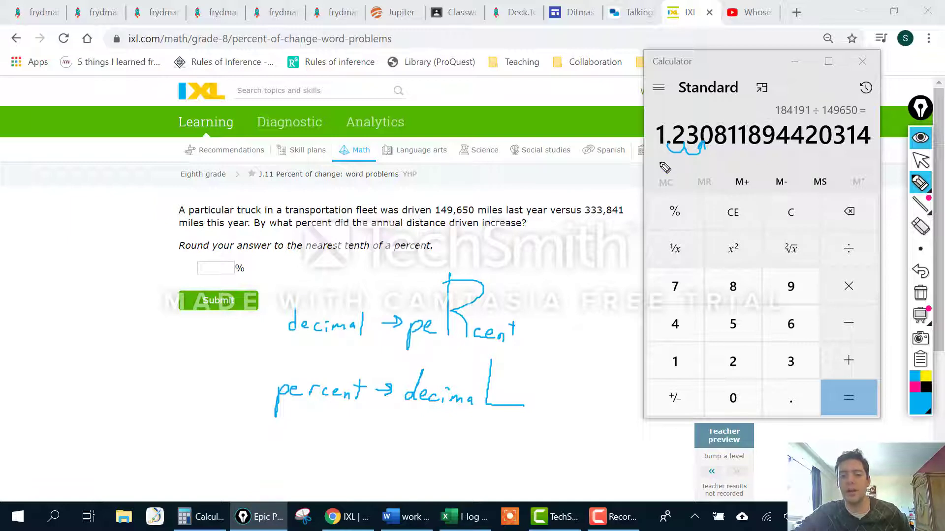
{"action": "mouse_move", "coordinate": [661, 162]}
{"action": "left_mouse_down"}
{"action": "mouse_move", "coordinate": [661, 180]}
{"action": "mouse_move", "coordinate": [712, 166]}
{"action": "mouse_move", "coordinate": [737, 176]}
{"action": "mouse_move", "coordinate": [748, 166]}
{"action": "mouse_move", "coordinate": [760, 176]}
{"action": "left_mouse_up"}
{"action": "left_click", "coordinate": [697, 176]}
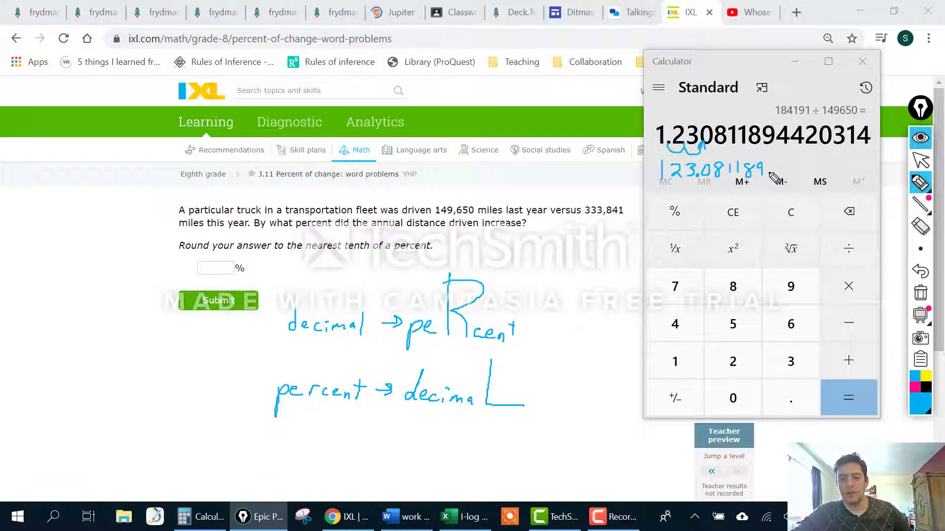
{"action": "left_click", "coordinate": [769, 175]}
{"action": "left_click", "coordinate": [773, 175]}
{"action": "left_click", "coordinate": [779, 175]}
{"action": "left_click_drag", "start_coordinate": [788, 156], "coordinate": [783, 183]}
{"action": "left_click_drag", "start_coordinate": [792, 178], "coordinate": [796, 181]}
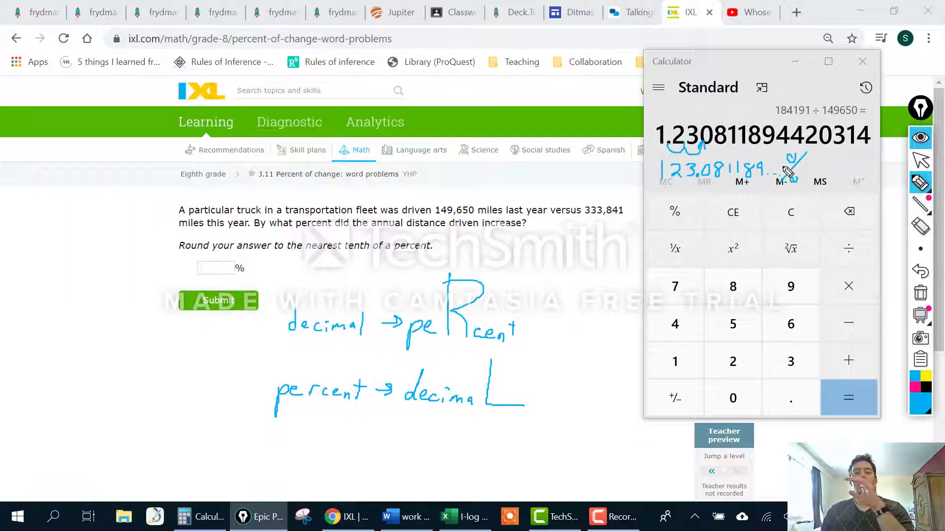
Underline "nearest tenth" in the rounding instruction and erase the decimal-point hops under the quotient
{"action": "left_click", "coordinate": [920, 226]}
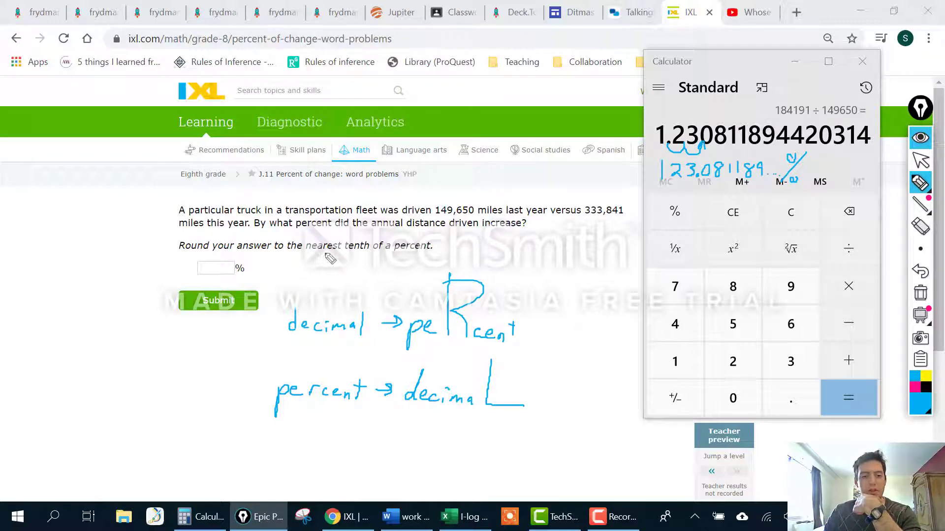
{"action": "left_click_drag", "start_coordinate": [314, 253], "coordinate": [370, 253]}
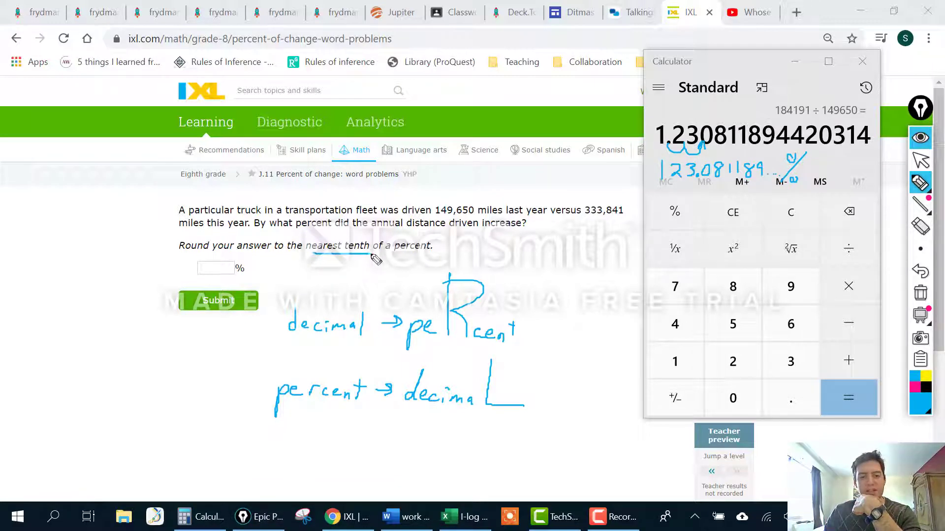
{"action": "left_click", "coordinate": [920, 226]}
{"action": "left_click", "coordinate": [697, 155]}
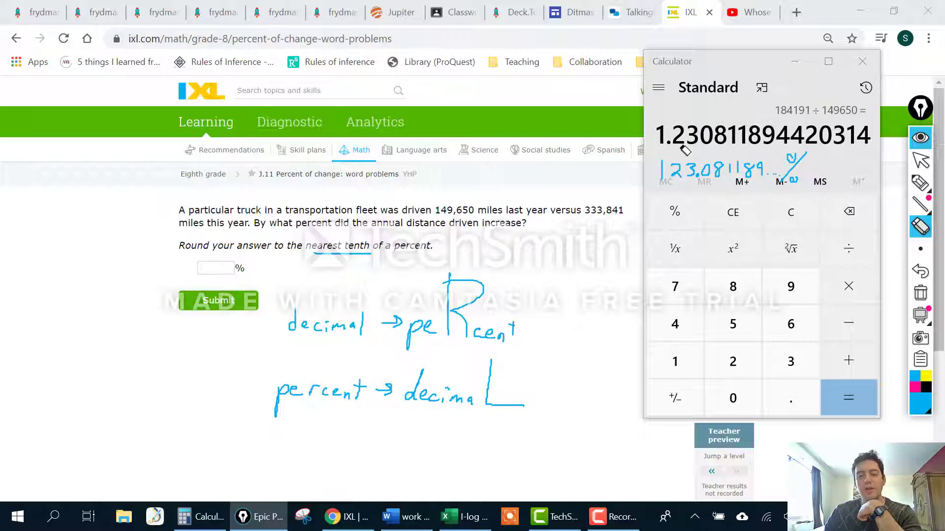
Handwrite the example 1.2 = 120% above the quotient, with two decimal-point hops and an X beside it
{"action": "left_click", "coordinate": [919, 182]}
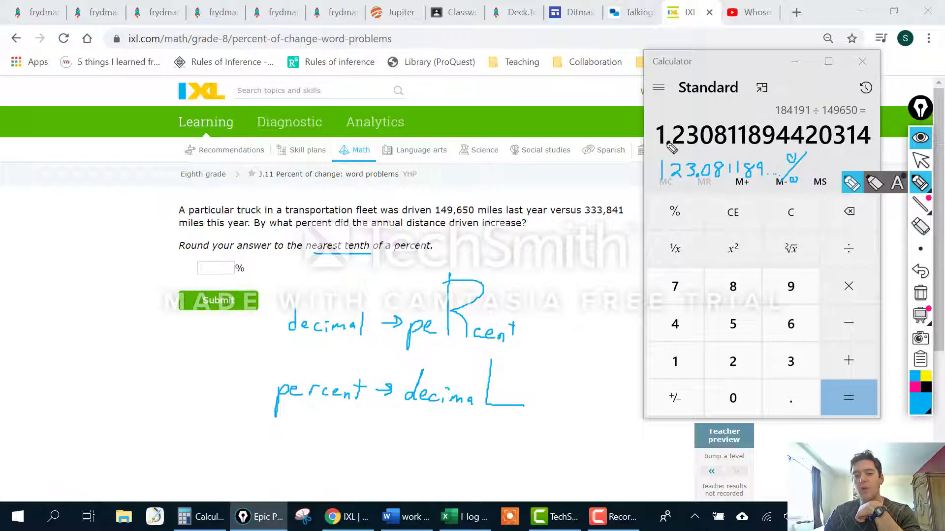
{"action": "mouse_move", "coordinate": [658, 92]}
{"action": "left_mouse_down"}
{"action": "mouse_move", "coordinate": [658, 104]}
{"action": "mouse_move", "coordinate": [693, 102]}
{"action": "left_mouse_up"}
{"action": "left_click", "coordinate": [665, 102]}
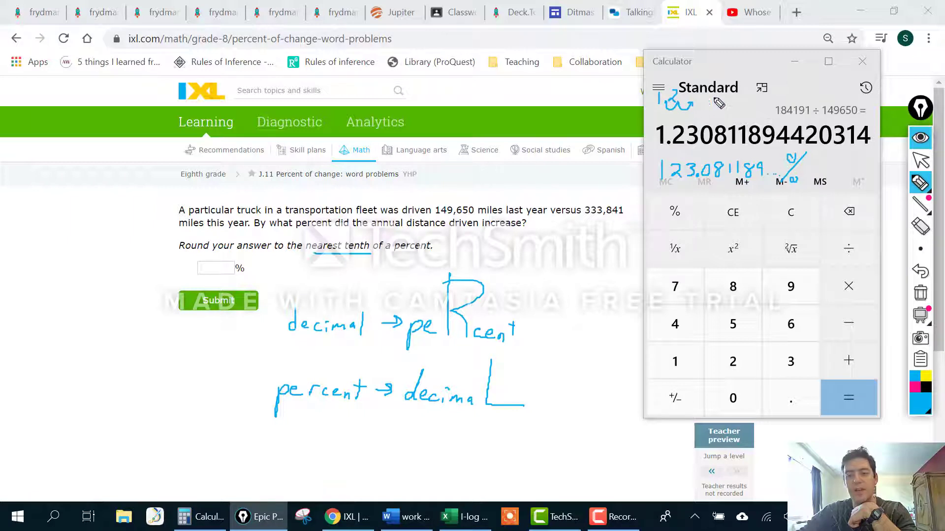
{"action": "left_click_drag", "start_coordinate": [707, 101], "coordinate": [716, 100]}
{"action": "mouse_move", "coordinate": [709, 105]}
{"action": "left_mouse_down"}
{"action": "mouse_move", "coordinate": [759, 94]}
{"action": "mouse_move", "coordinate": [759, 106]}
{"action": "left_mouse_up"}
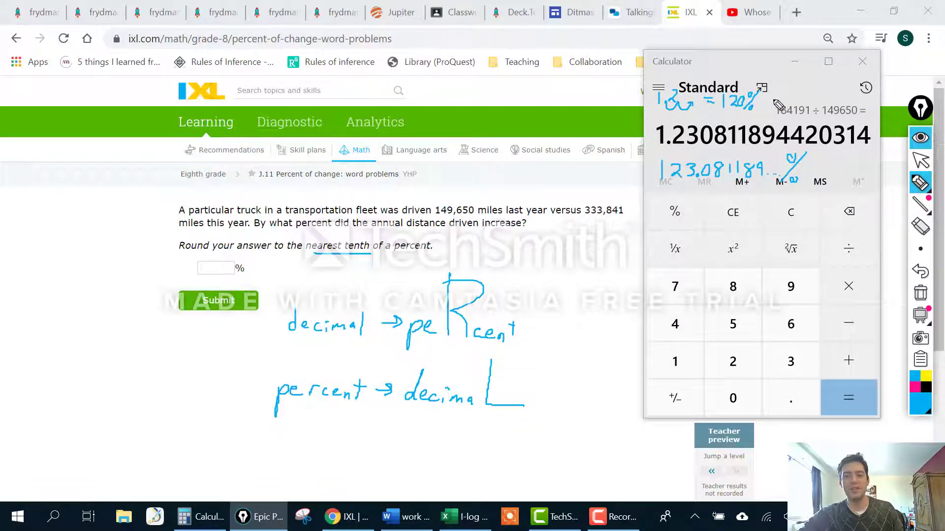
{"action": "mouse_move", "coordinate": [767, 89]}
{"action": "left_mouse_down"}
{"action": "mouse_move", "coordinate": [794, 118]}
{"action": "mouse_move", "coordinate": [762, 120]}
{"action": "left_mouse_up"}
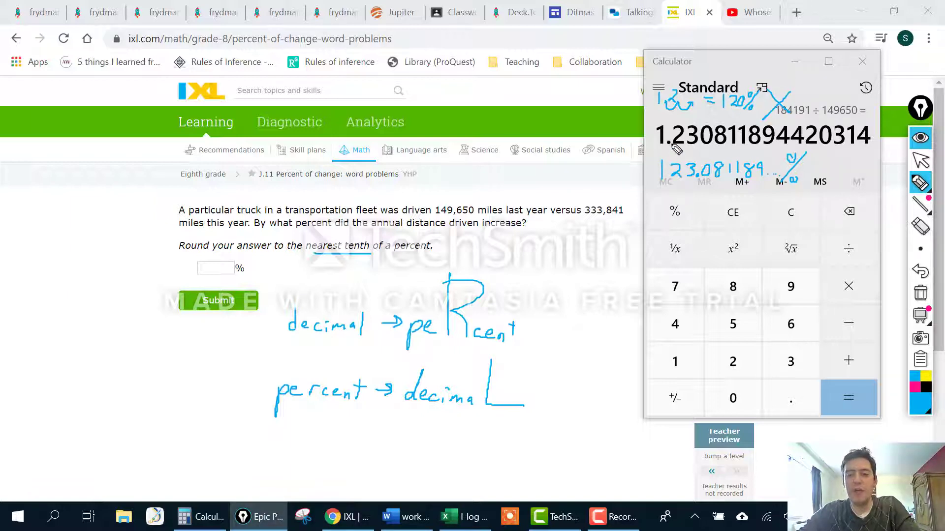
Redraw the two decimal-point hops under the quotient, then underline the handwritten percentage's tenths digit as R and hundredths digit as D
{"action": "mouse_move", "coordinate": [671, 143]}
{"action": "left_mouse_down"}
{"action": "mouse_move", "coordinate": [689, 153]}
{"action": "mouse_move", "coordinate": [699, 143]}
{"action": "left_mouse_up"}
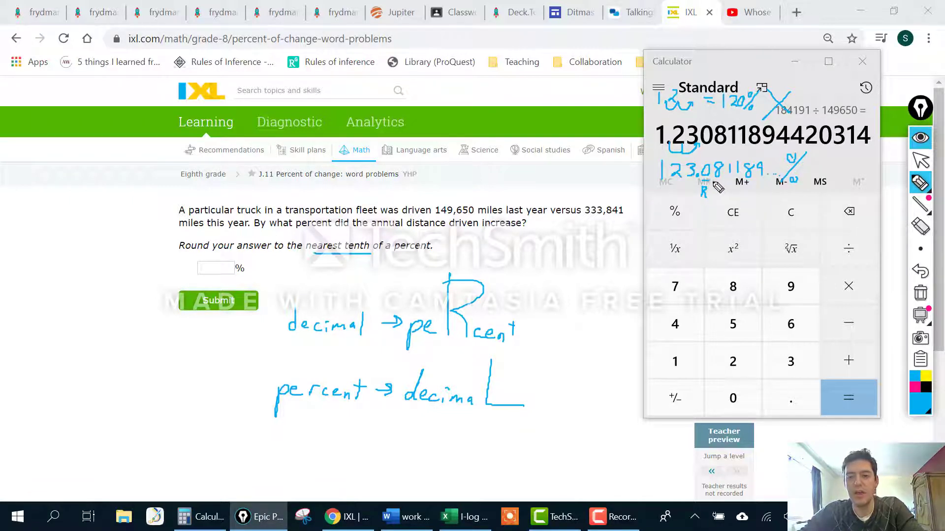
{"action": "left_click_drag", "start_coordinate": [713, 181], "coordinate": [722, 193]}
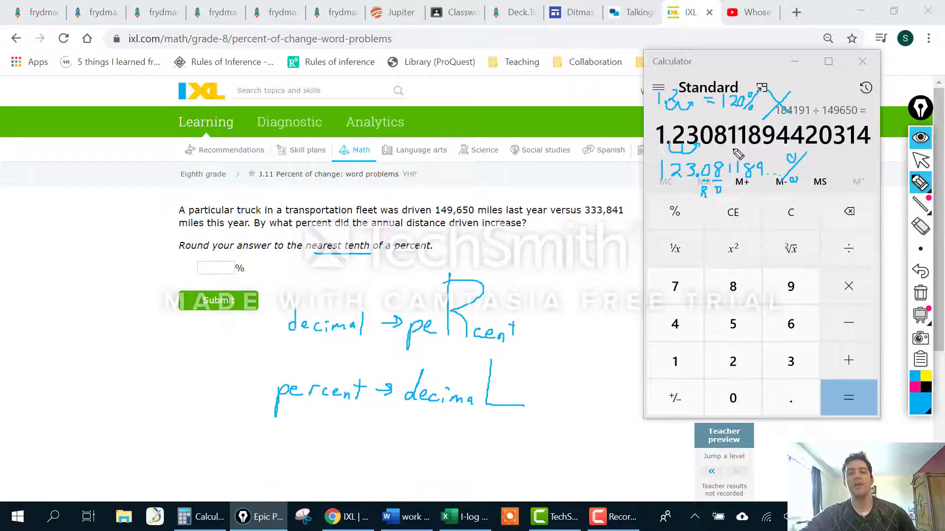
Enter 123.1 as the percent increase in the truck problem, submit the answer and clear all pen marks
{"action": "left_click", "coordinate": [920, 159]}
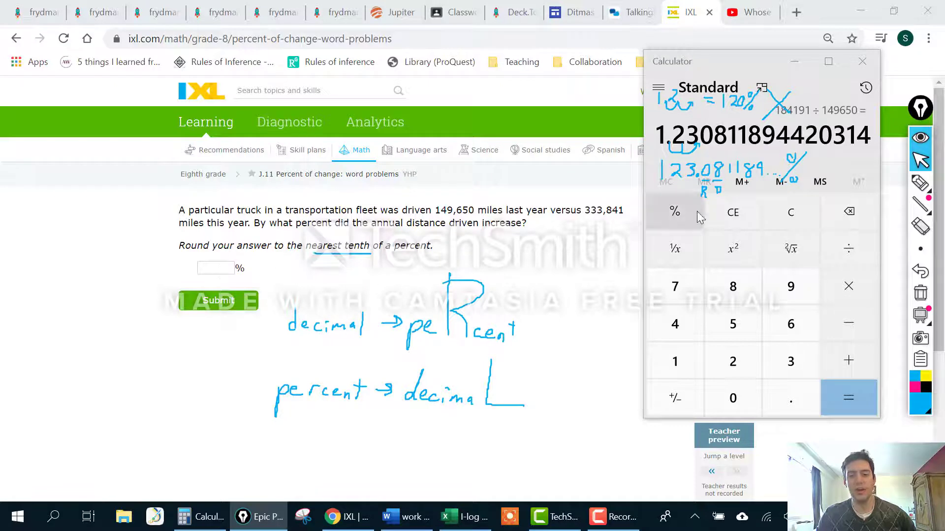
{"action": "left_click", "coordinate": [218, 268]}
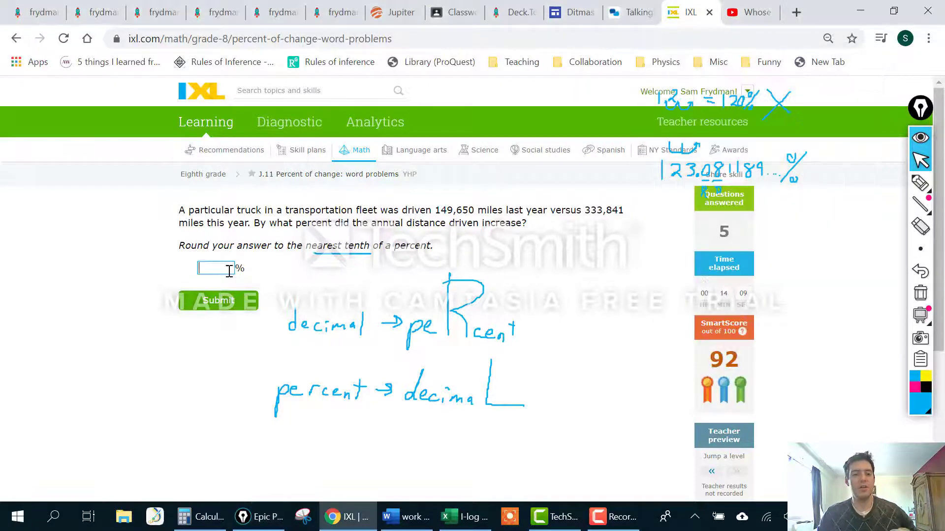
{"action": "type", "text": "123"}
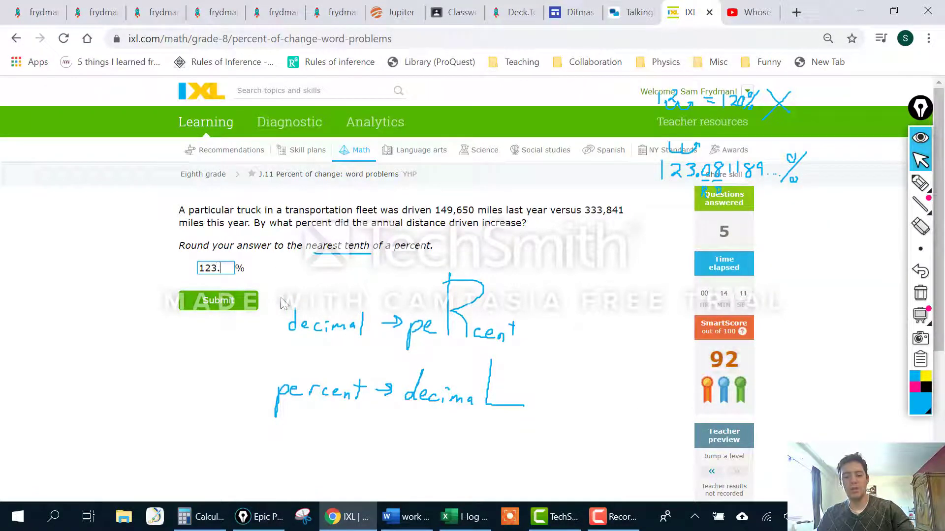
{"action": "type", "text": ".1"}
{"action": "left_click", "coordinate": [212, 309]}
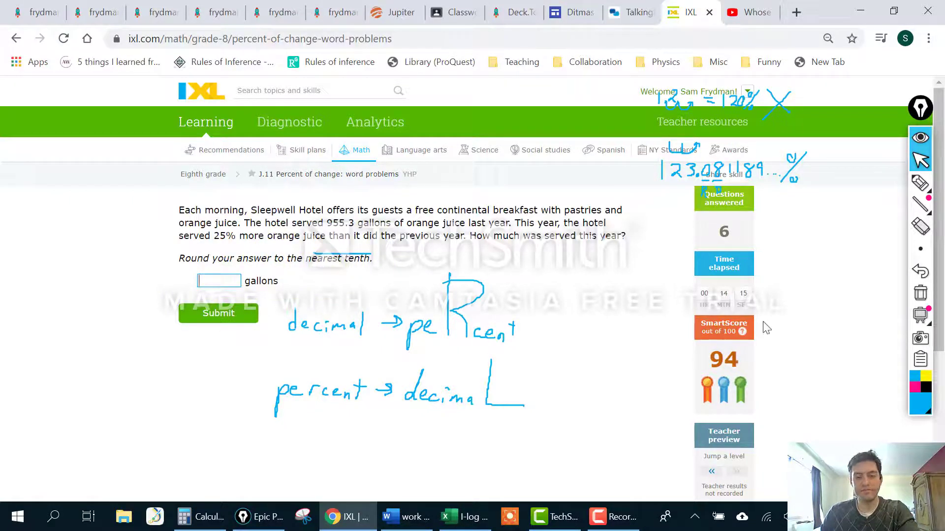
{"action": "left_click", "coordinate": [920, 293]}
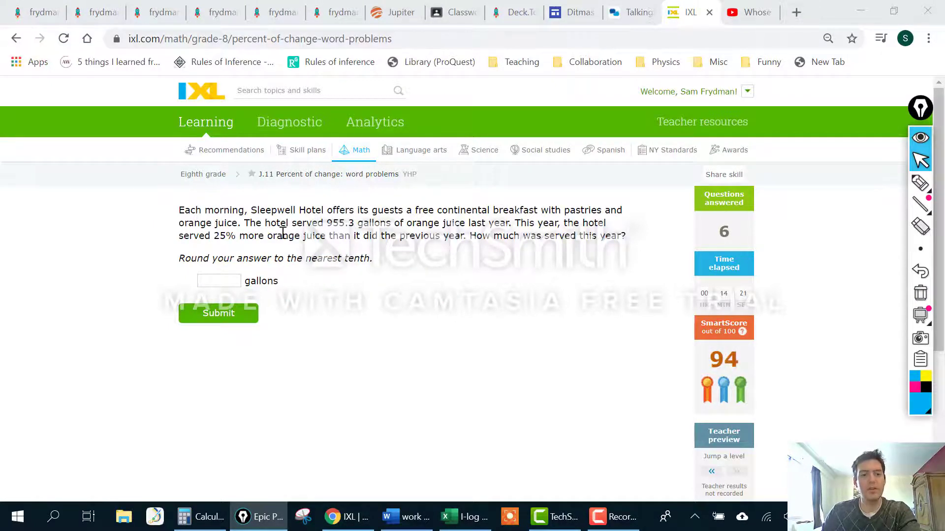
Highlight the 25% increase in the hotel orange juice problem, and clear the selection
{"action": "left_click_drag", "start_coordinate": [236, 237], "coordinate": [214, 236]}
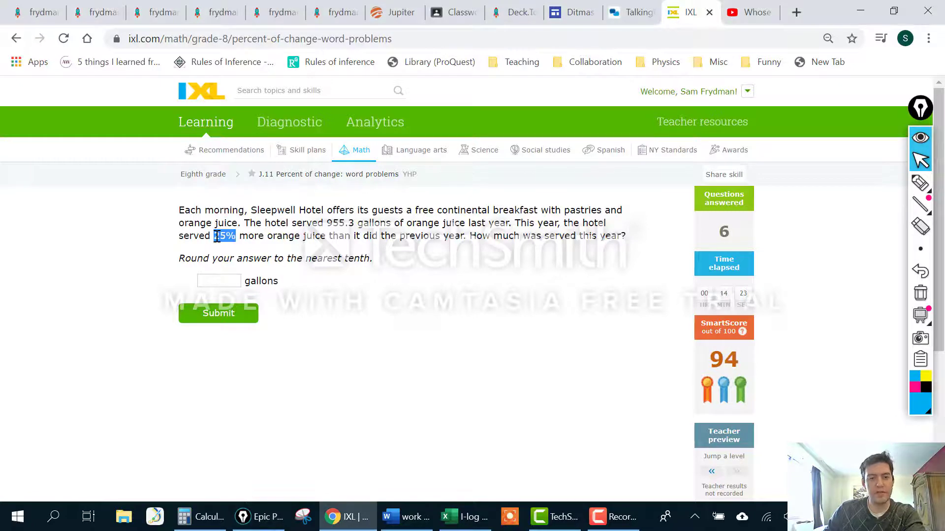
{"action": "left_click", "coordinate": [384, 279]}
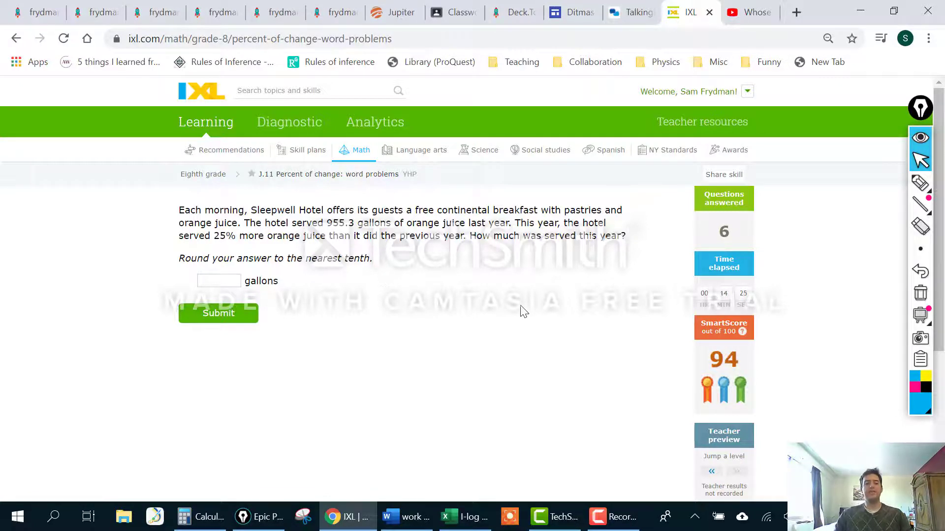